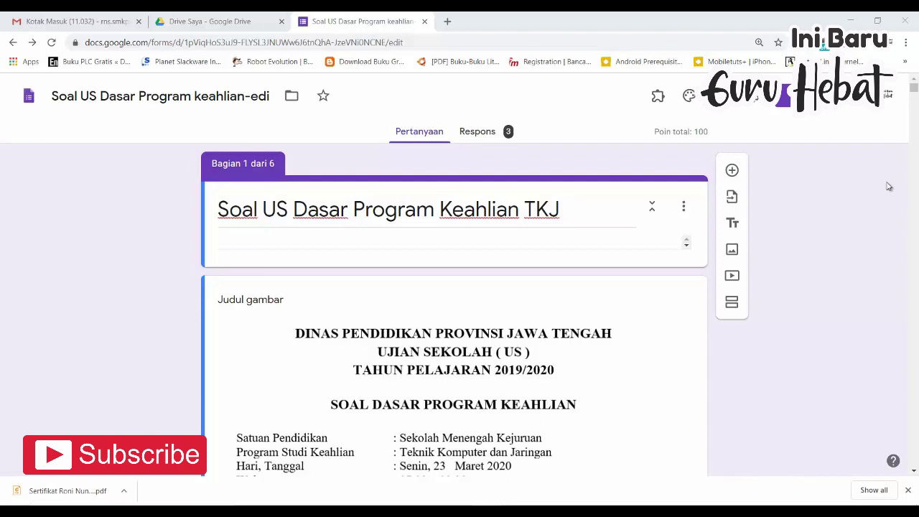
Search the form add-on marketplace for timify.me and open the Timify.me add-on's page.
{"action": "left_click", "coordinate": [854, 95]}
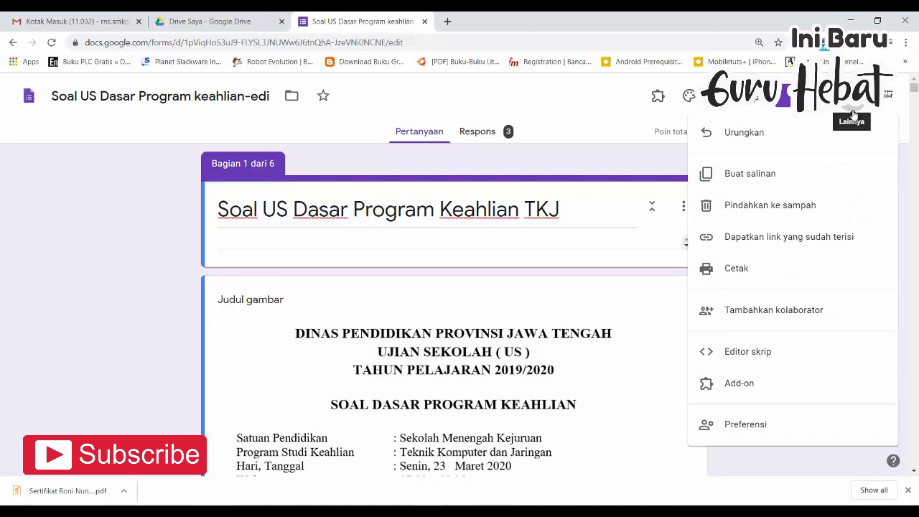
{"action": "left_click", "coordinate": [767, 387]}
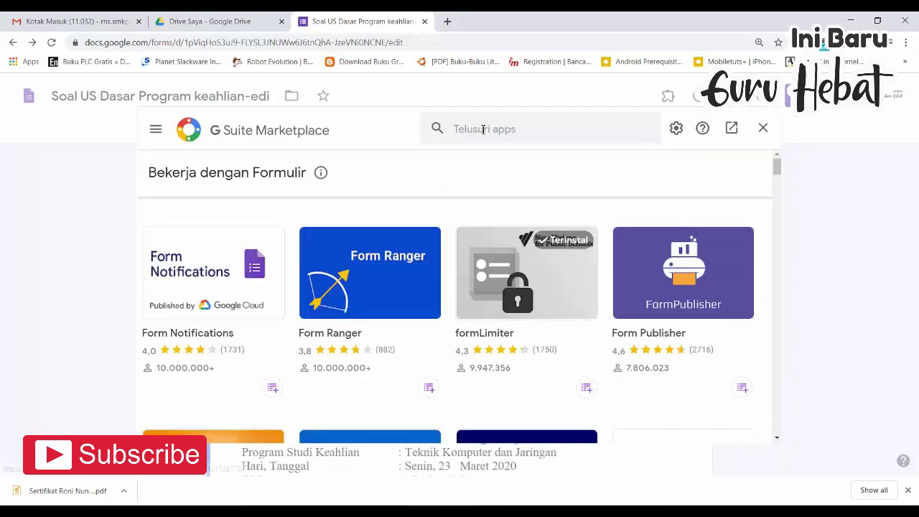
{"action": "left_click", "coordinate": [489, 128]}
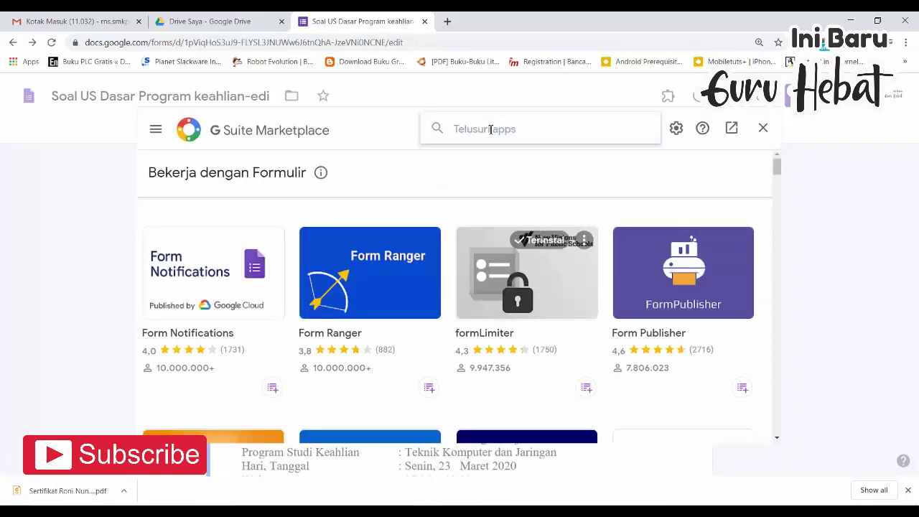
{"action": "type", "text": "timify.me"}
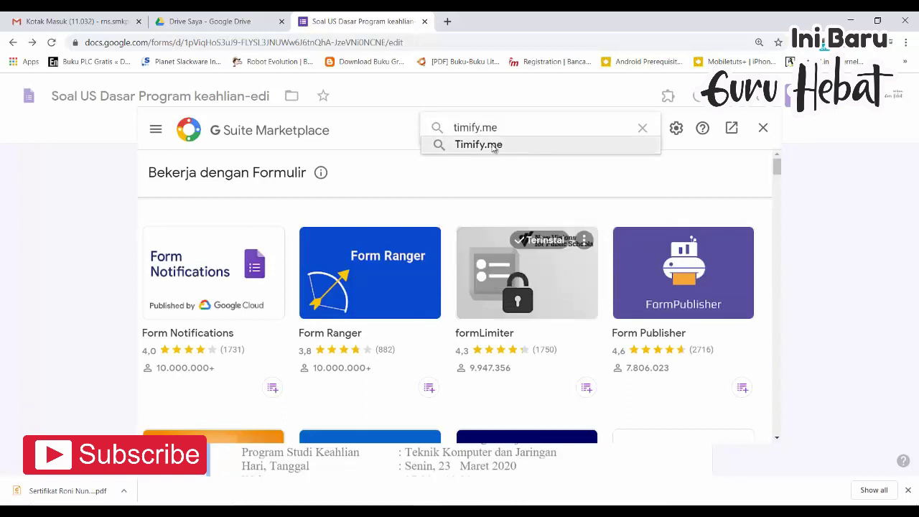
{"action": "left_click", "coordinate": [493, 146]}
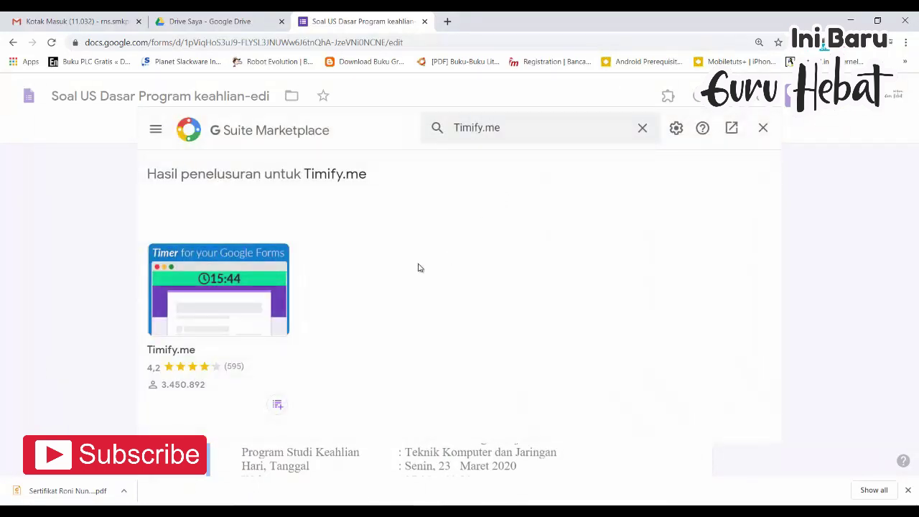
{"action": "left_click", "coordinate": [262, 286]}
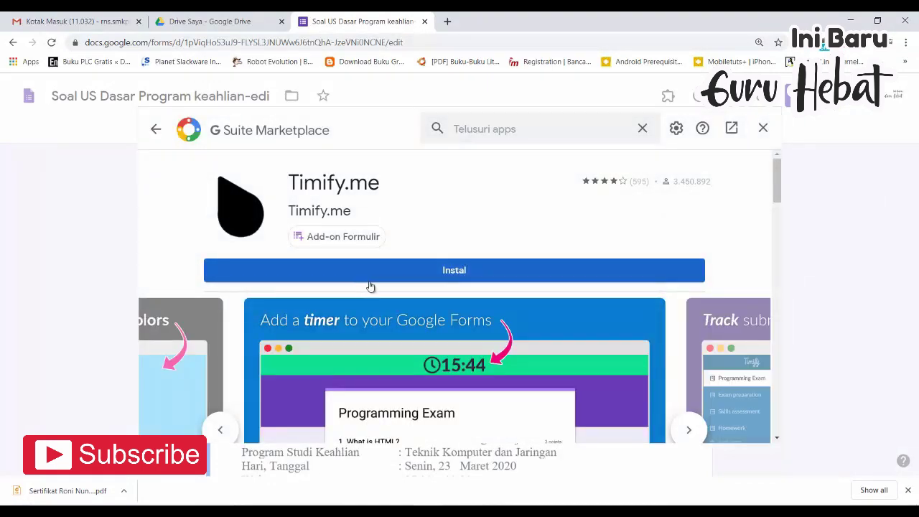
Install the Timify.me add-on, granting it access to the Google account, and return to the form.
{"action": "left_click", "coordinate": [463, 273]}
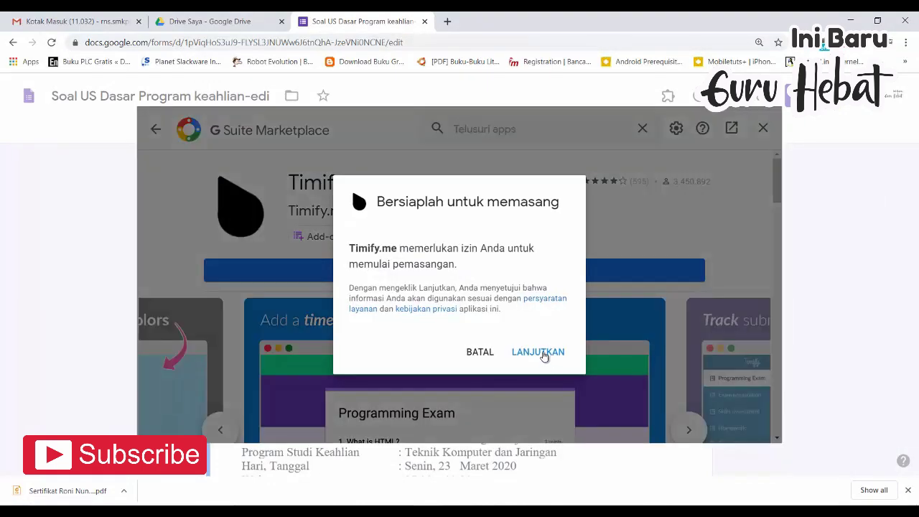
{"action": "left_click", "coordinate": [544, 355]}
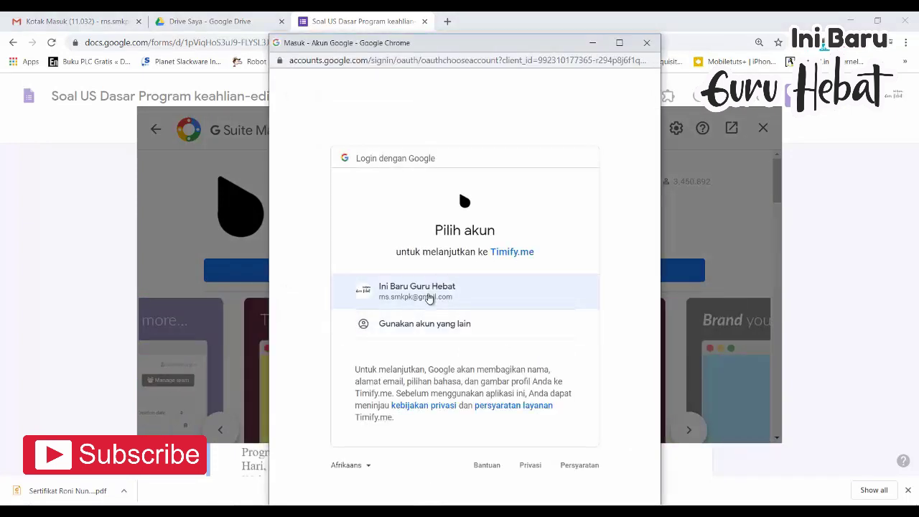
{"action": "left_click", "coordinate": [431, 292]}
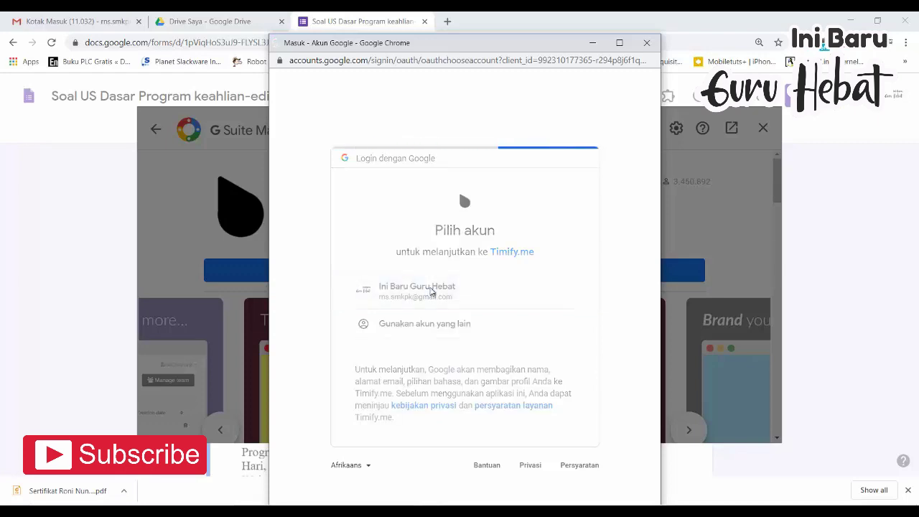
{"action": "scroll", "coordinate": [525, 303], "scroll_direction": "down", "scroll_amount": 3}
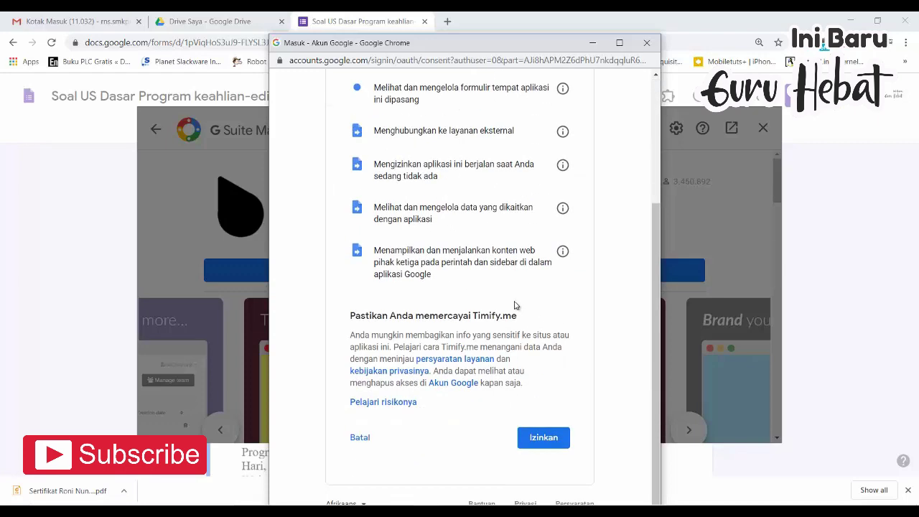
{"action": "left_click", "coordinate": [546, 439]}
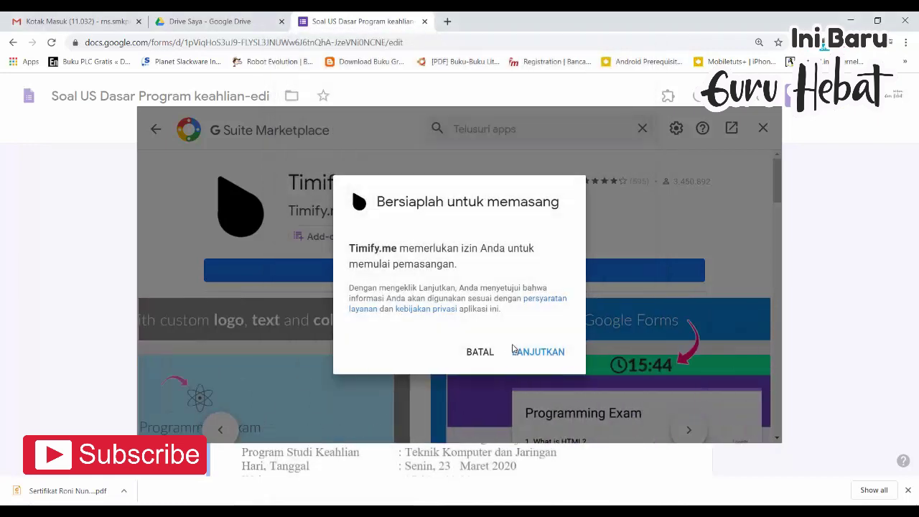
{"action": "left_click", "coordinate": [515, 352]}
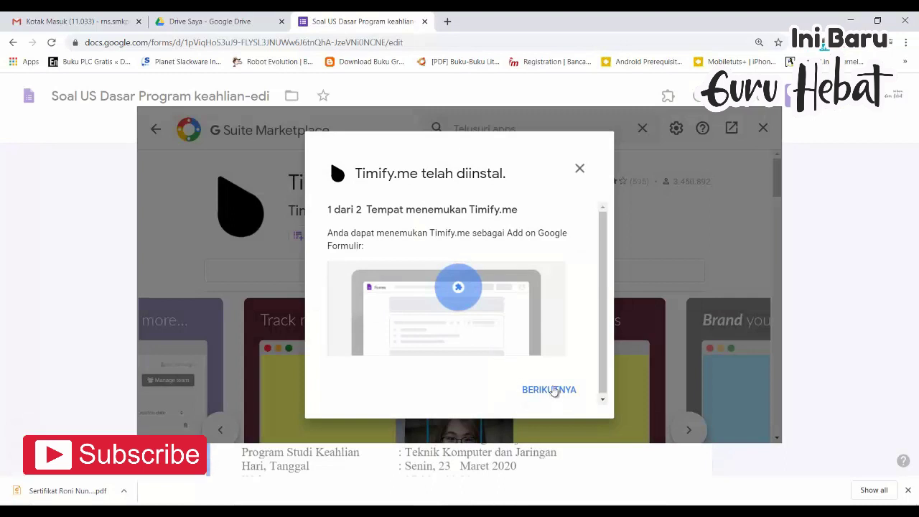
{"action": "left_click", "coordinate": [553, 390]}
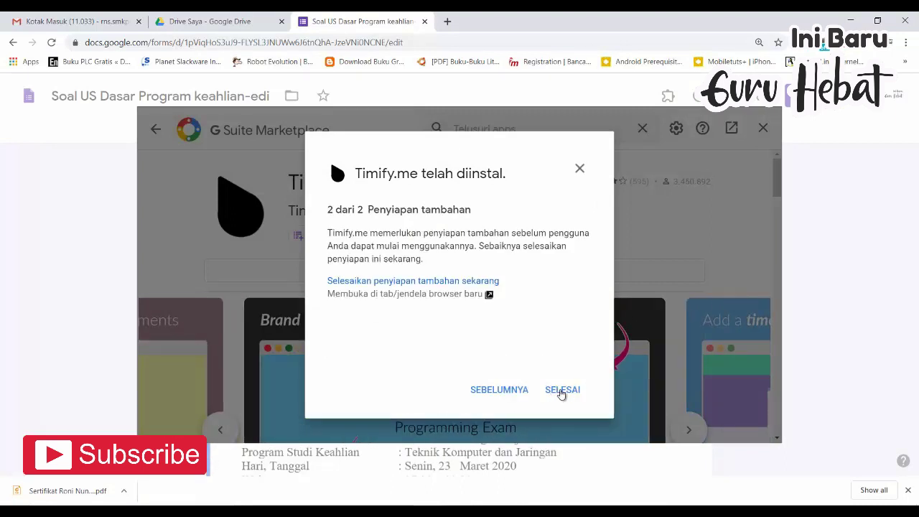
{"action": "left_click", "coordinate": [562, 392]}
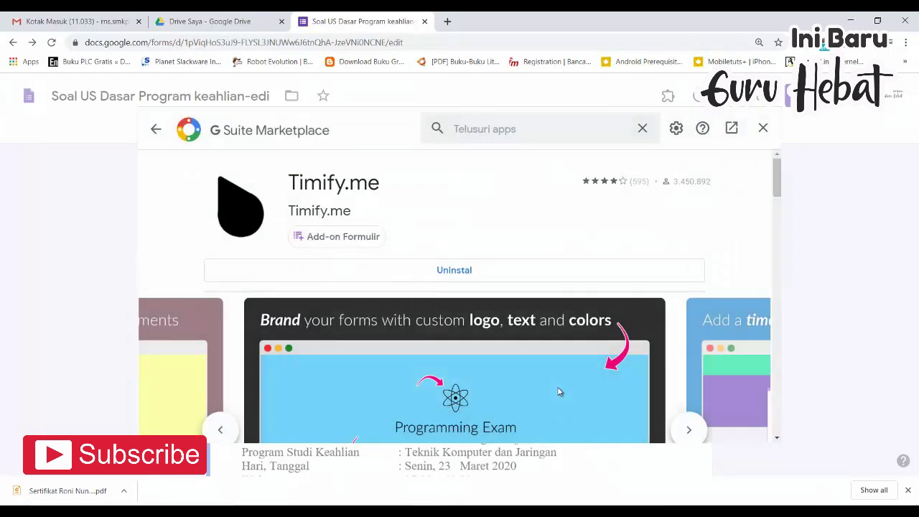
{"action": "left_click", "coordinate": [764, 130]}
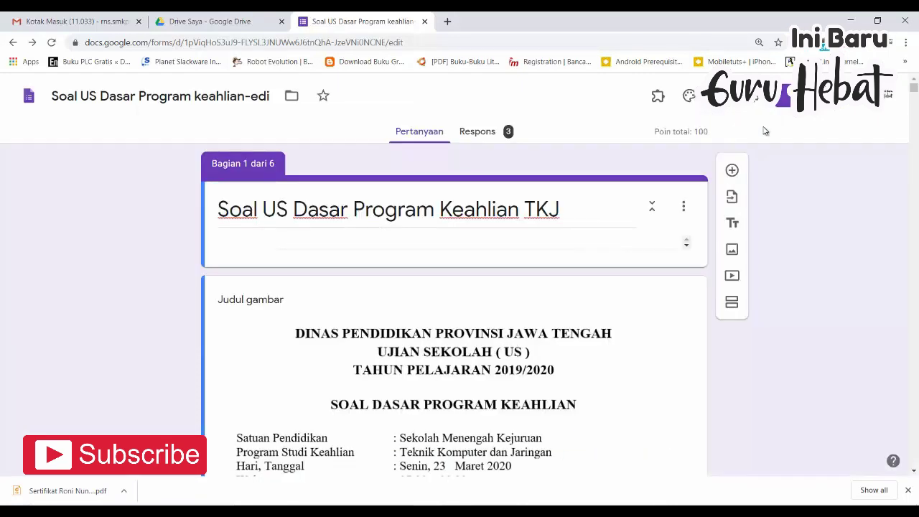
Open the configuration of the Timify.me timer add-on and enable it for this form.
{"action": "left_click", "coordinate": [658, 97]}
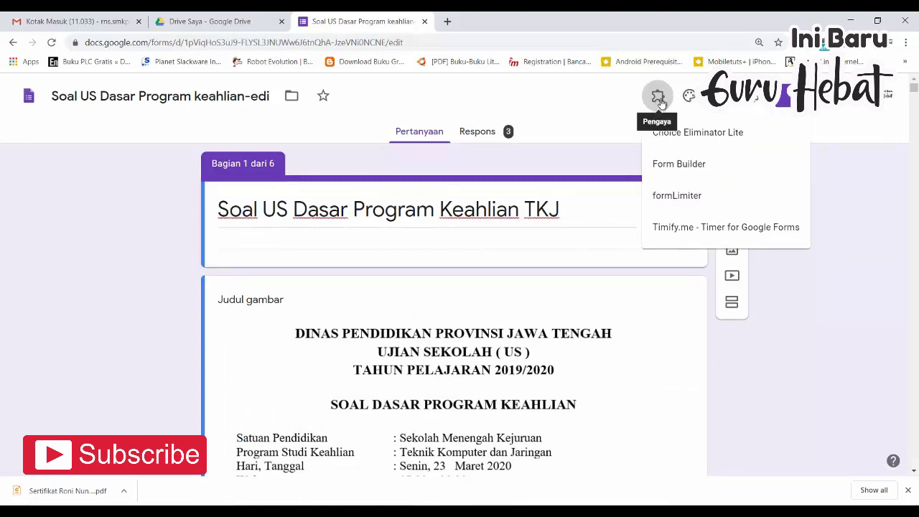
{"action": "left_click", "coordinate": [705, 229]}
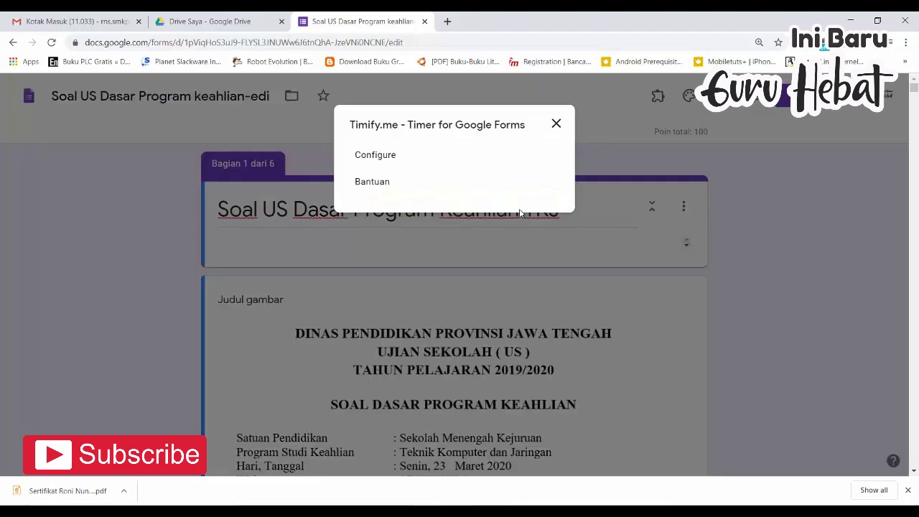
{"action": "left_click", "coordinate": [388, 156]}
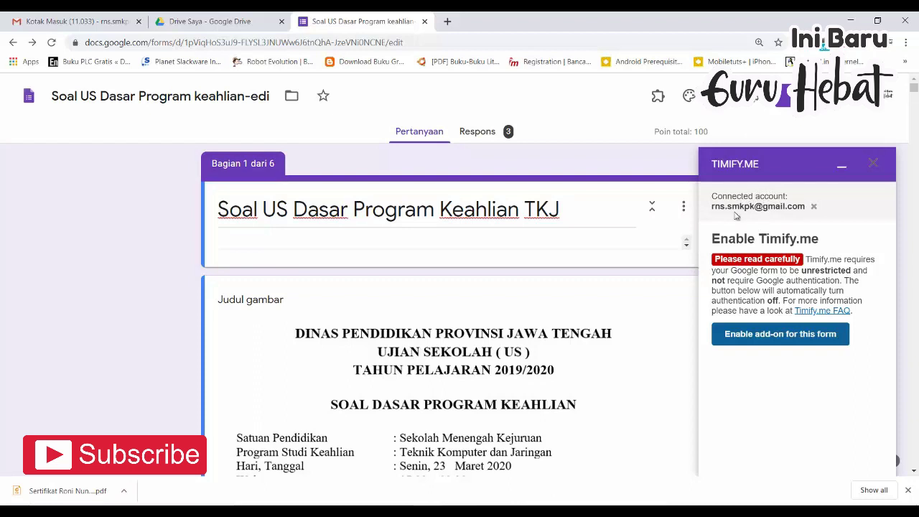
{"action": "left_click", "coordinate": [775, 339]}
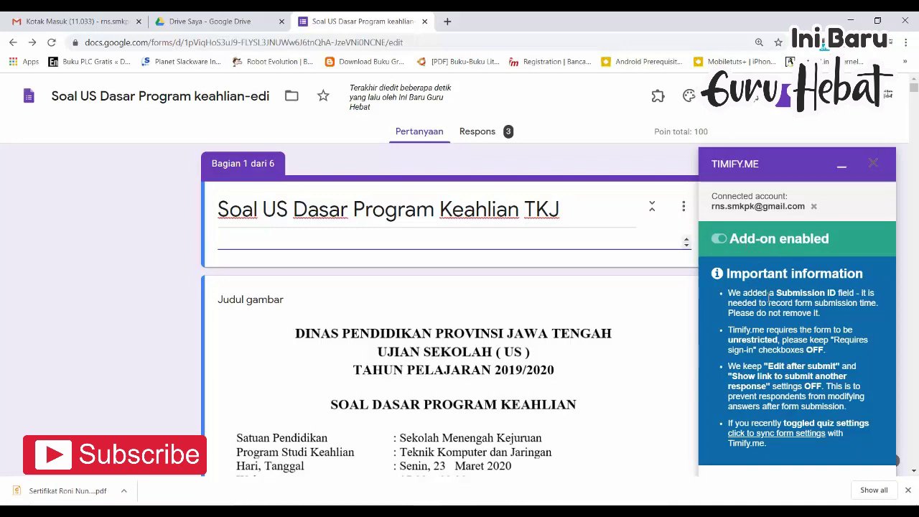
{"action": "scroll", "coordinate": [770, 298], "scroll_direction": "down", "scroll_amount": 4}
{"action": "scroll", "coordinate": [771, 316], "scroll_direction": "up", "scroll_amount": 3}
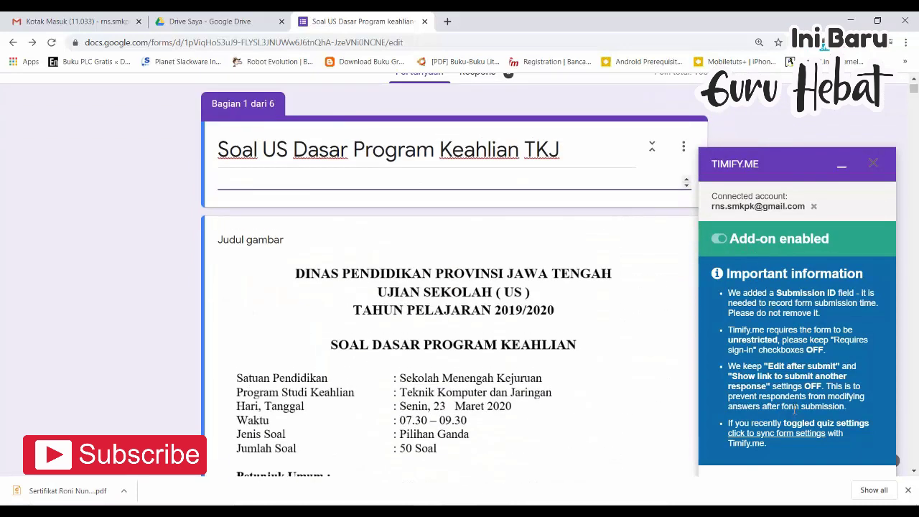
{"action": "scroll", "coordinate": [795, 408], "scroll_direction": "down", "scroll_amount": 5}
{"action": "scroll", "coordinate": [700, 271], "scroll_direction": "up", "scroll_amount": 3}
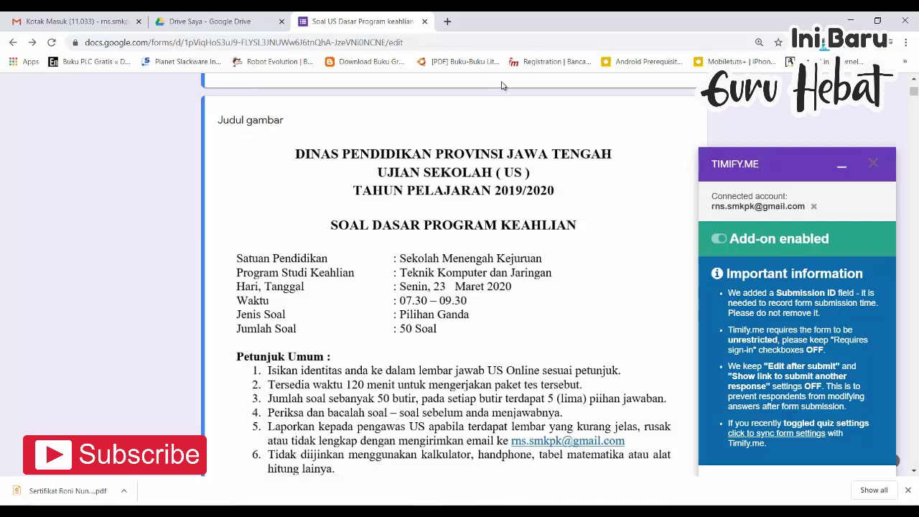
Open the Timify.me dashboard at timify.me/app/ in a new browser tab.
{"action": "left_click", "coordinate": [448, 20]}
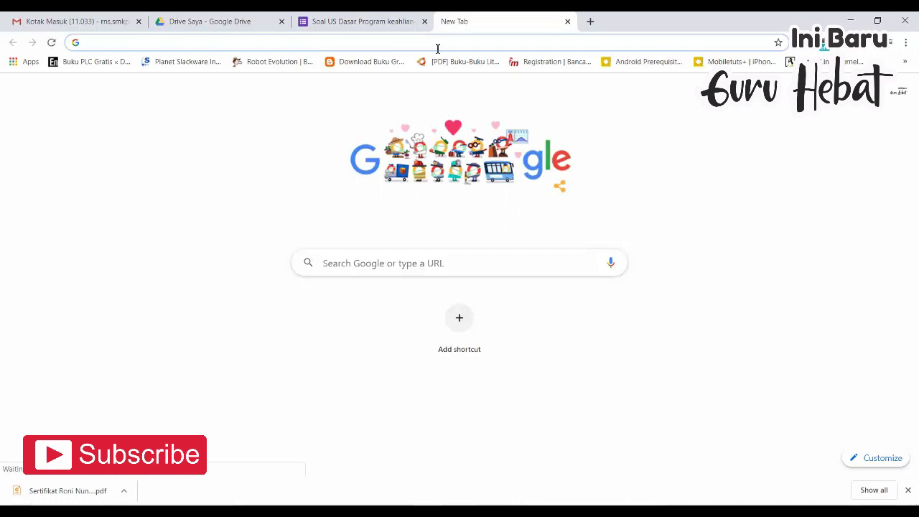
{"action": "type", "text": "timif"}
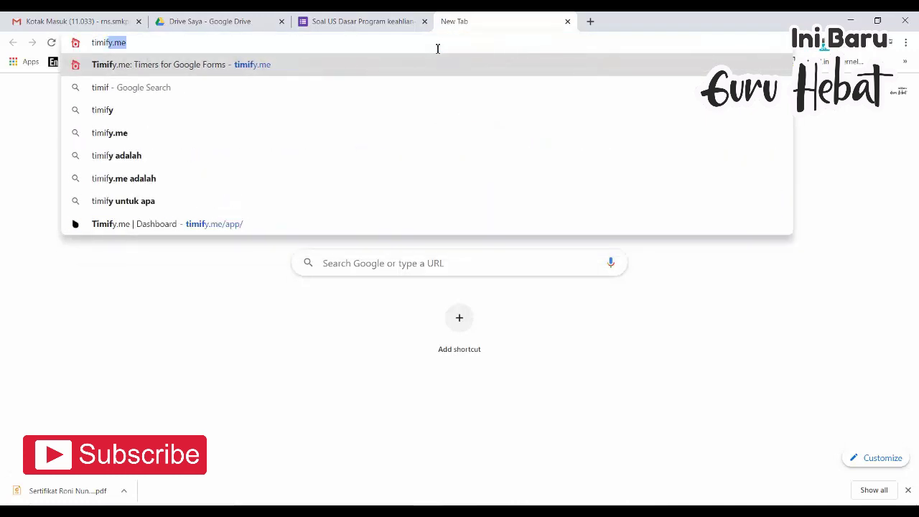
{"action": "key", "text": "Return"}
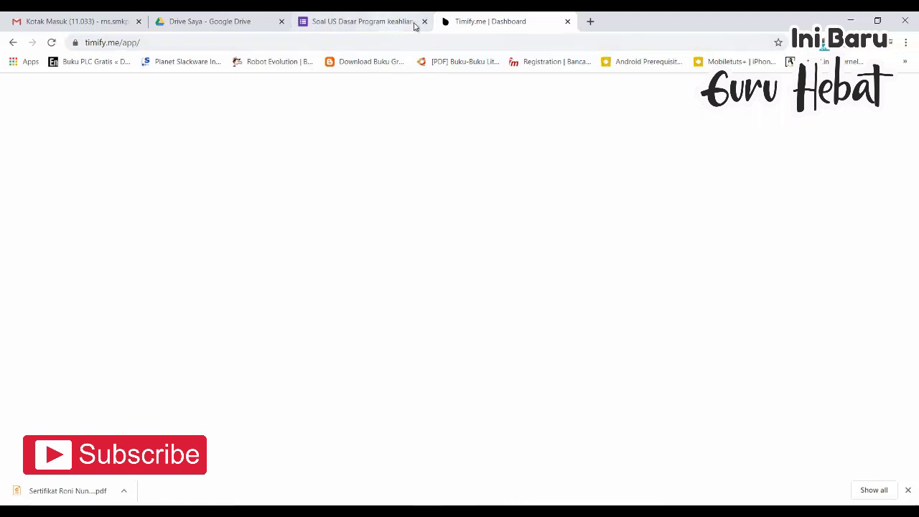
{"action": "left_click", "coordinate": [228, 44]}
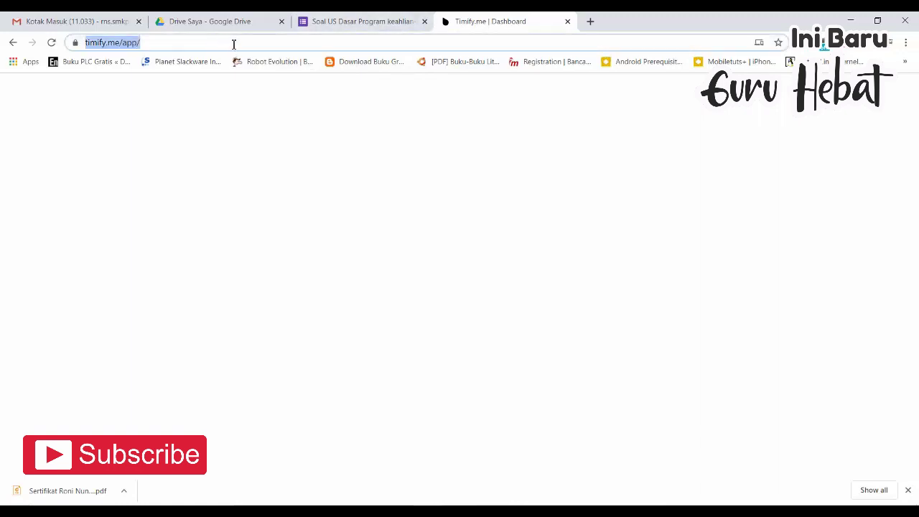
{"action": "left_click", "coordinate": [240, 44]}
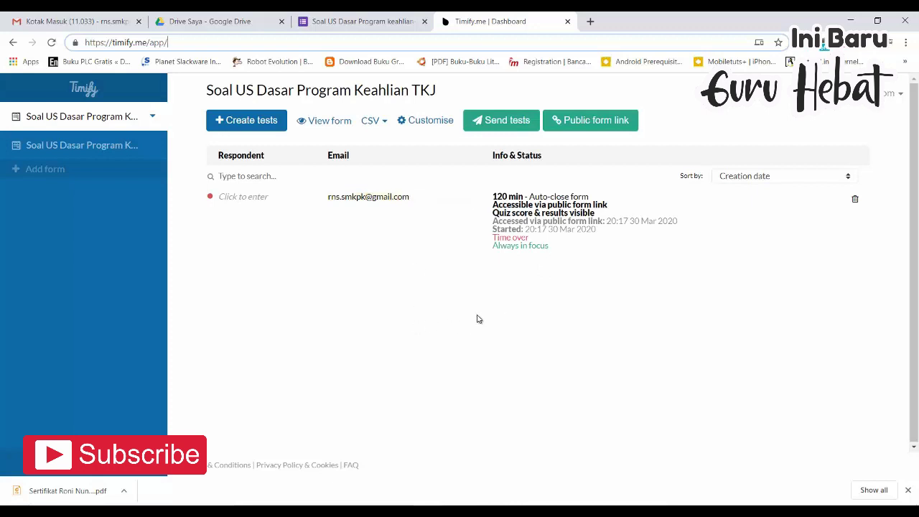
Permanently delete all tests of the first linked form, Soal US Dasar Program Keahlian TKJ, acknowledging the deletion.
{"action": "left_click", "coordinate": [153, 117]}
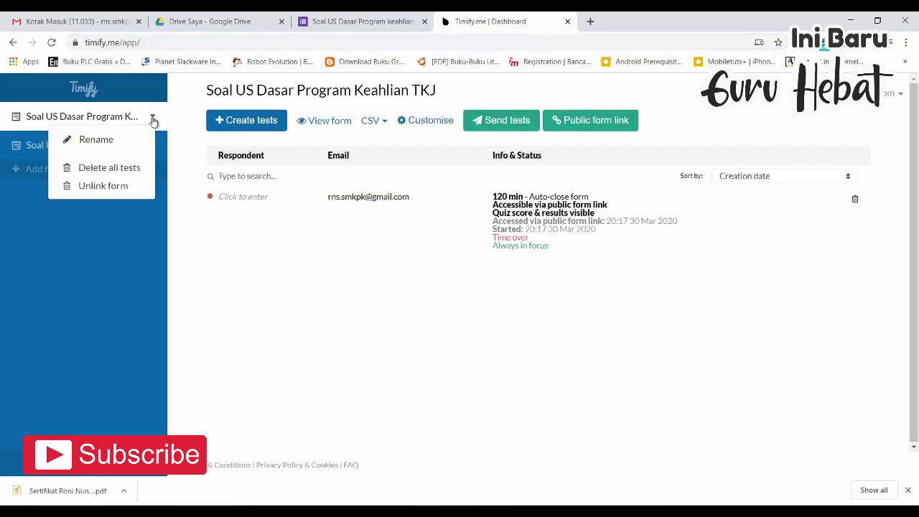
{"action": "left_click", "coordinate": [109, 168]}
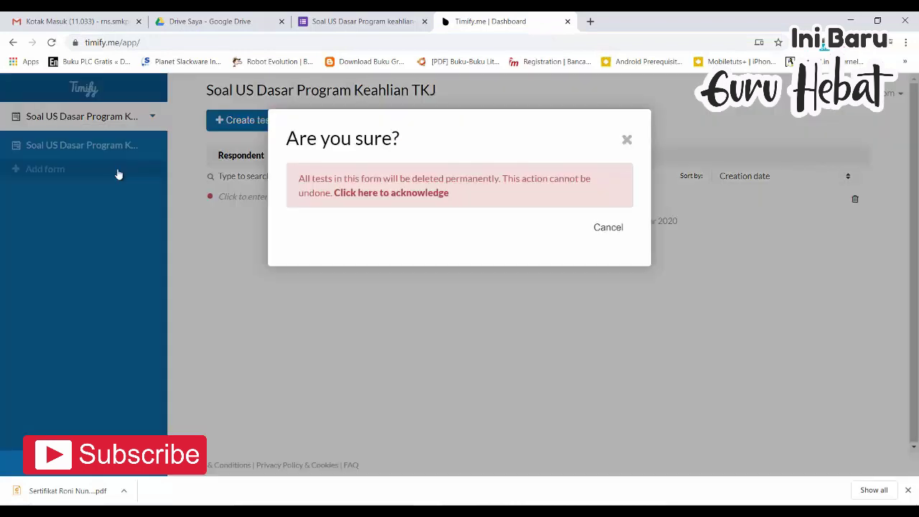
{"action": "left_click", "coordinate": [403, 194]}
{"action": "left_click", "coordinate": [345, 231]}
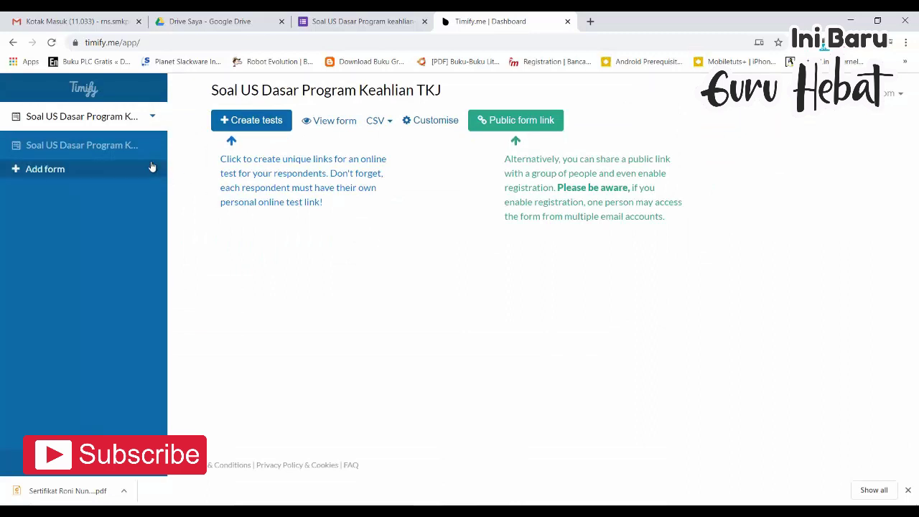
Unlink the second Soal US Dasar Program Keahlian TKJ form from the Timify dashboard.
{"action": "left_click", "coordinate": [100, 146]}
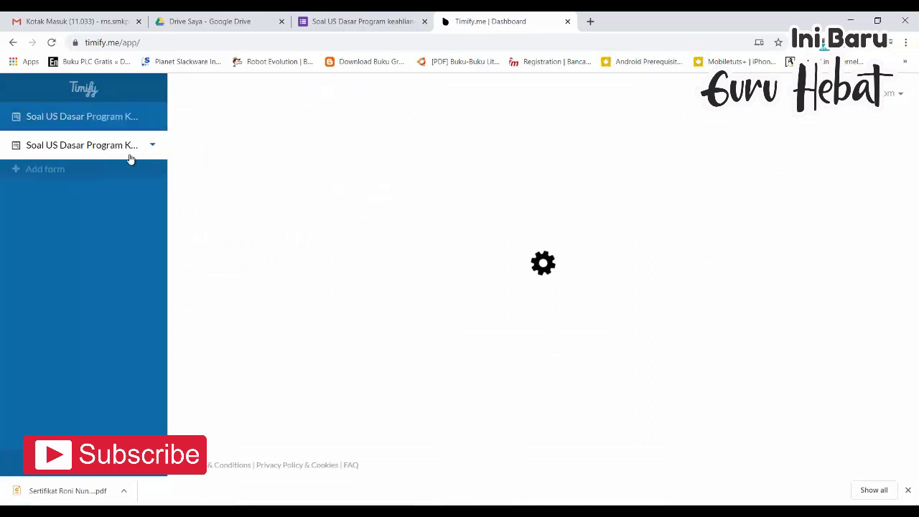
{"action": "left_click", "coordinate": [153, 147]}
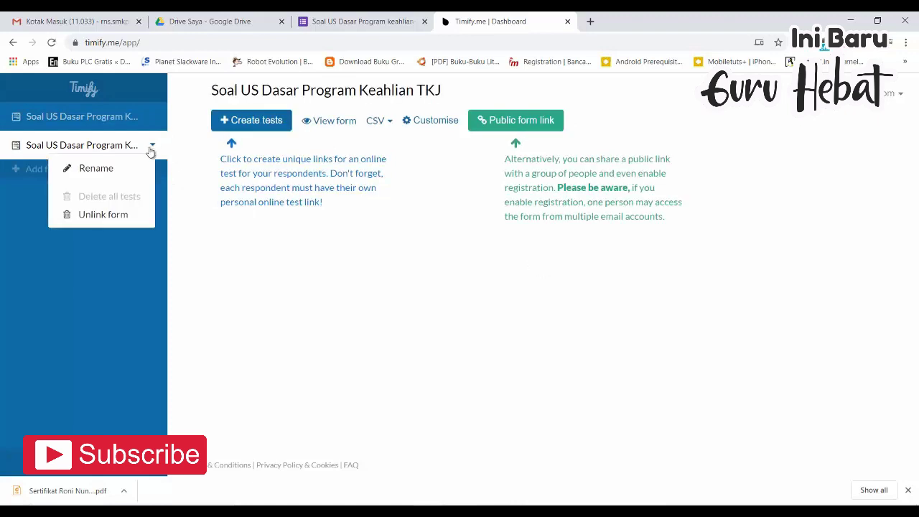
{"action": "left_click", "coordinate": [110, 215]}
{"action": "left_click", "coordinate": [312, 202]}
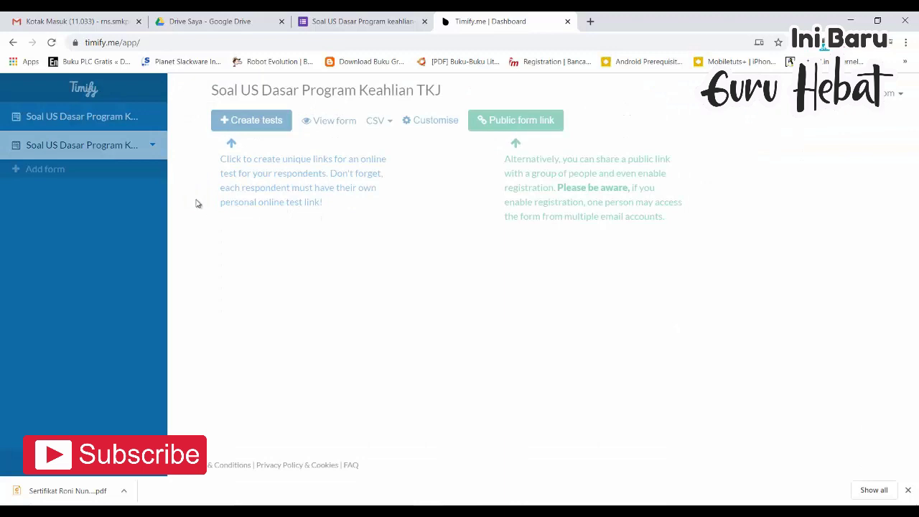
Unlink the remaining Soal US Dasar Program Keahlian TKJ form so that no forms are left in the dashboard.
{"action": "left_click", "coordinate": [152, 117]}
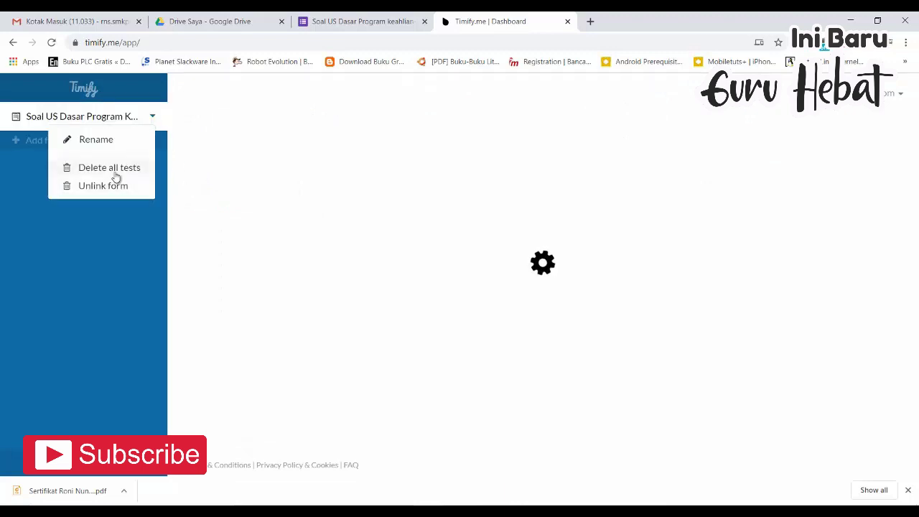
{"action": "left_click", "coordinate": [151, 117]}
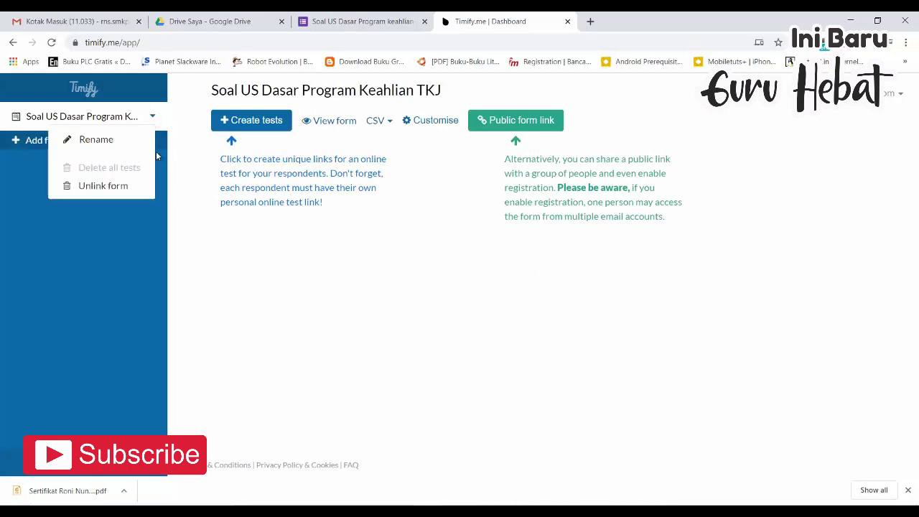
{"action": "left_click", "coordinate": [120, 187]}
{"action": "left_click", "coordinate": [329, 193]}
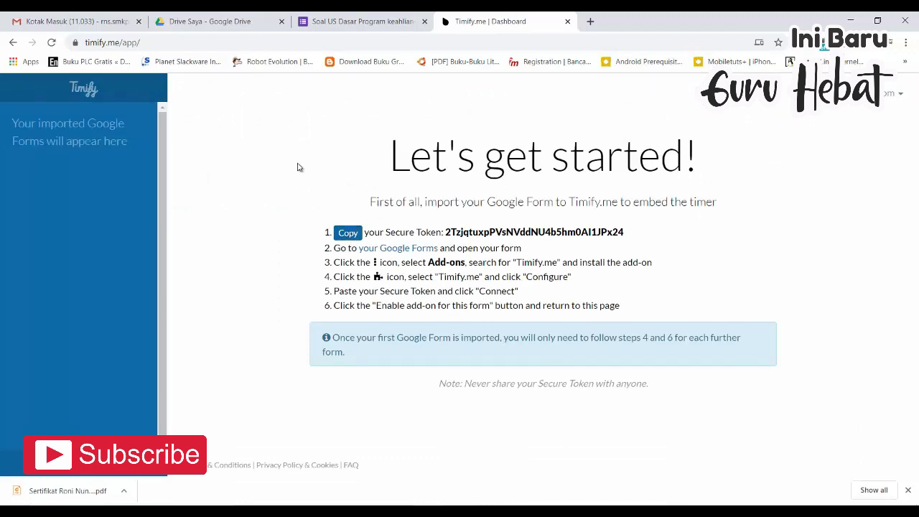
Disconnect the linked account from the Timify.me add-on in the Soal US Dasar Program keahlian form editor.
{"action": "left_click", "coordinate": [350, 22]}
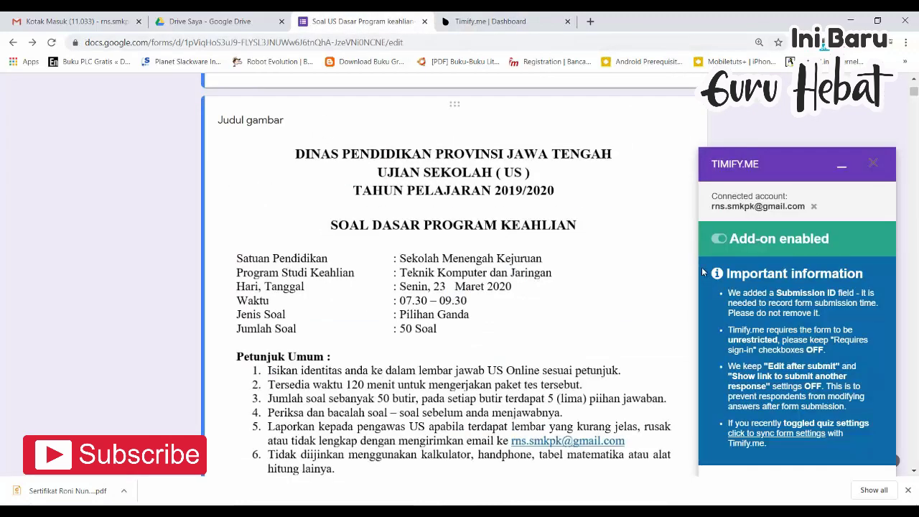
{"action": "left_click", "coordinate": [814, 207]}
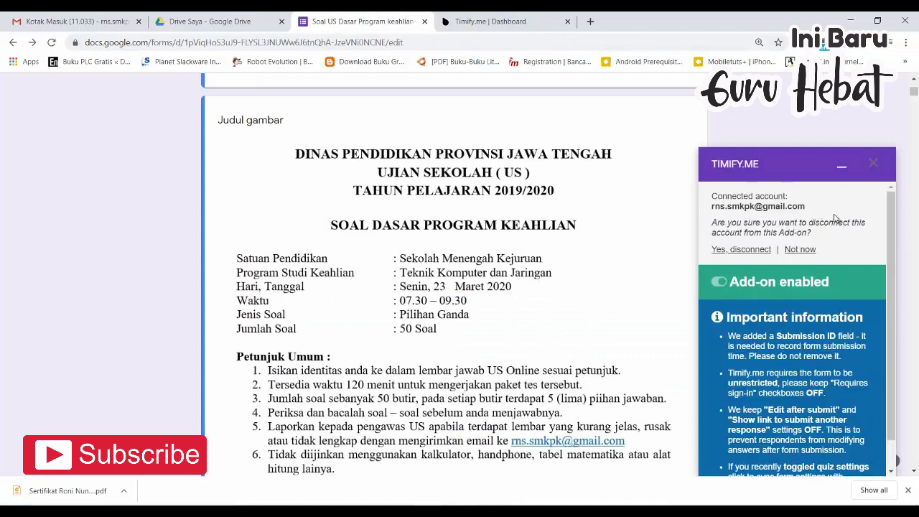
{"action": "left_click", "coordinate": [747, 251]}
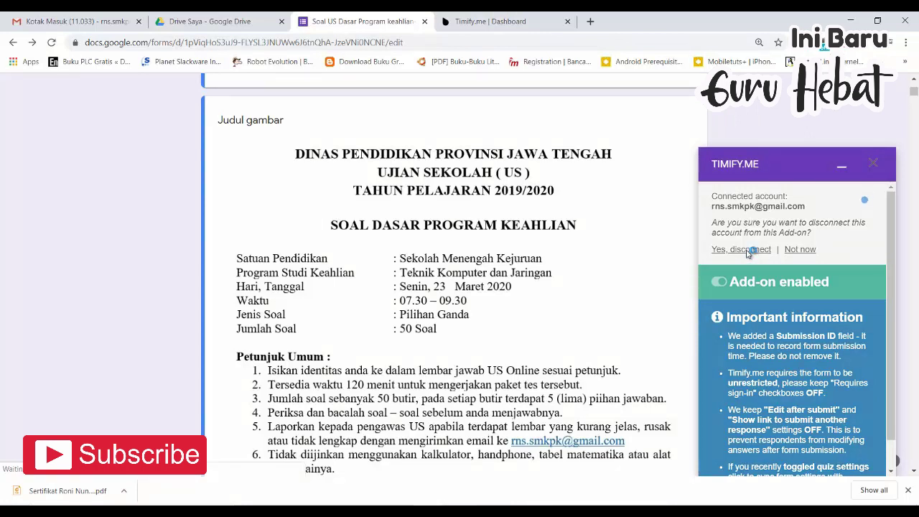
{"action": "left_click", "coordinate": [747, 227]}
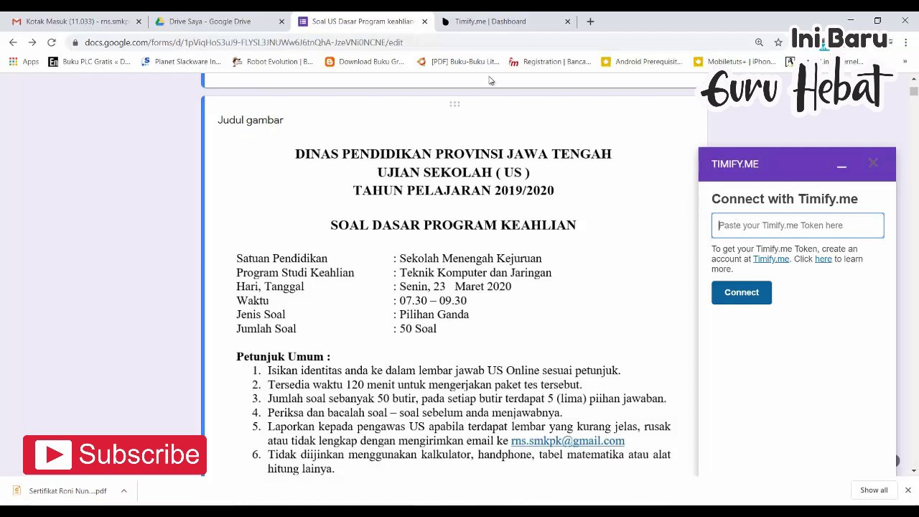
Copy the Secure Token from the Timify.me dashboard's getting-started page.
{"action": "left_click", "coordinate": [480, 25]}
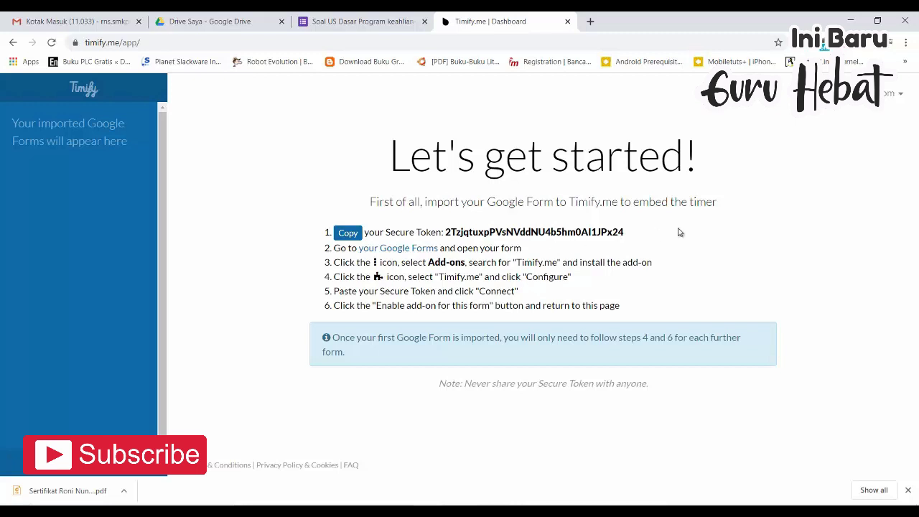
{"action": "left_click", "coordinate": [902, 98]}
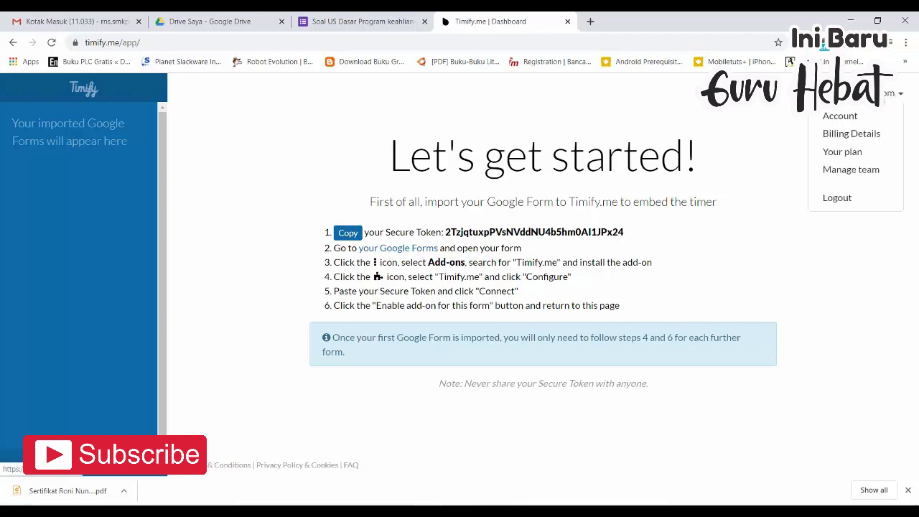
{"action": "left_click", "coordinate": [690, 95]}
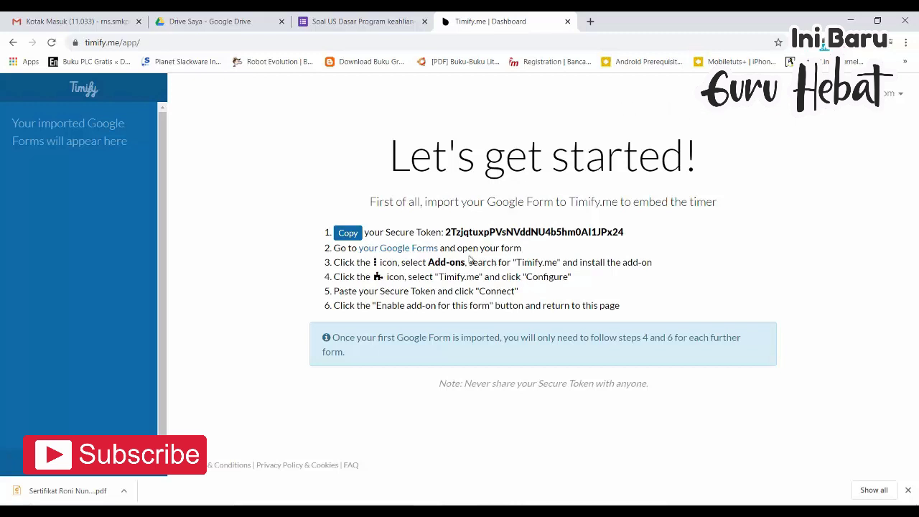
{"action": "left_click_drag", "start_coordinate": [449, 230], "coordinate": [625, 235]}
{"action": "right_click", "coordinate": [609, 237]}
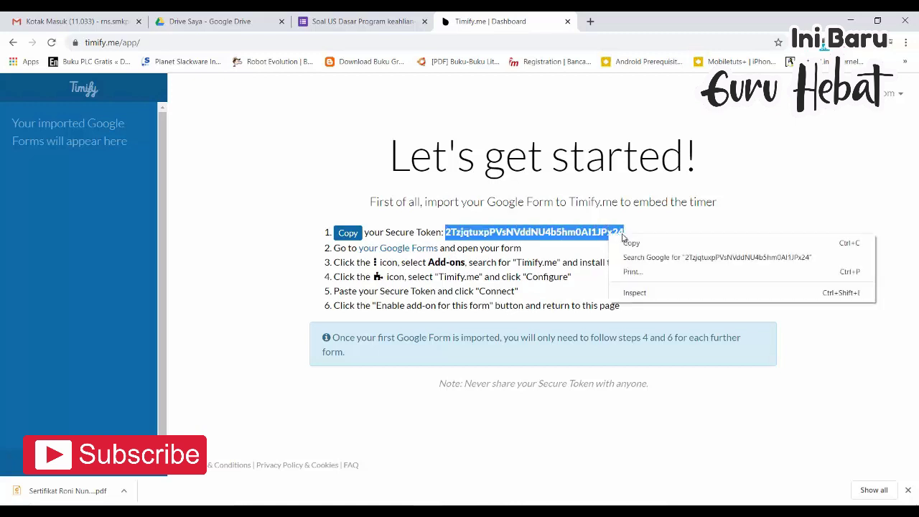
{"action": "left_click", "coordinate": [638, 242]}
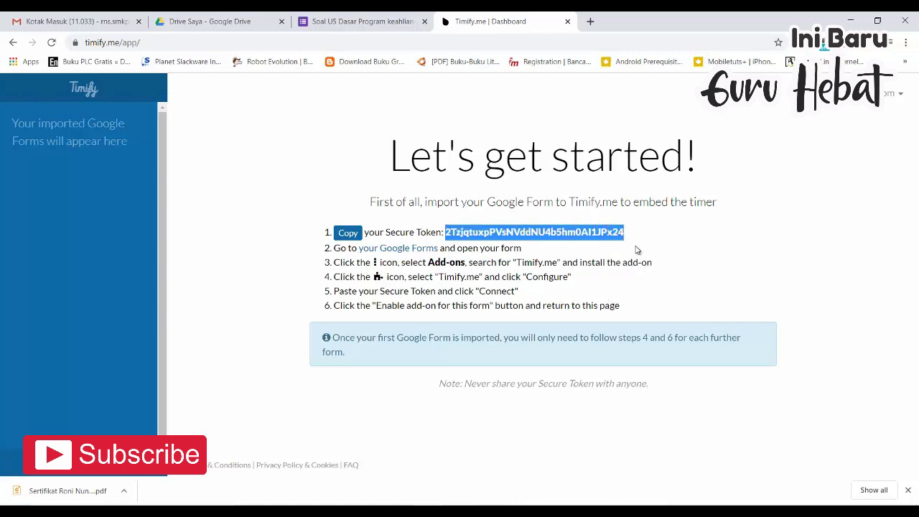
Paste the Timify.me Secure Token into the add-on in the form editor and connect the account.
{"action": "left_click", "coordinate": [364, 26]}
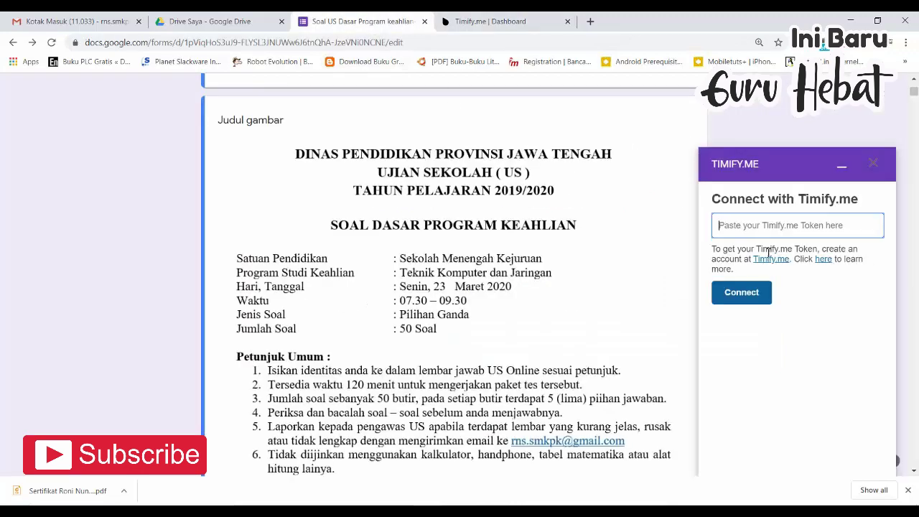
{"action": "right_click", "coordinate": [742, 228]}
{"action": "left_click", "coordinate": [779, 318]}
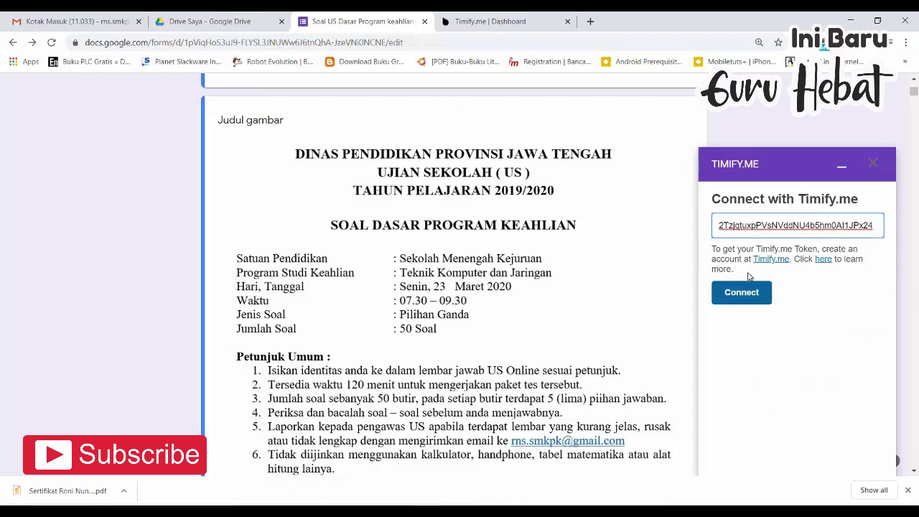
{"action": "left_click", "coordinate": [751, 298]}
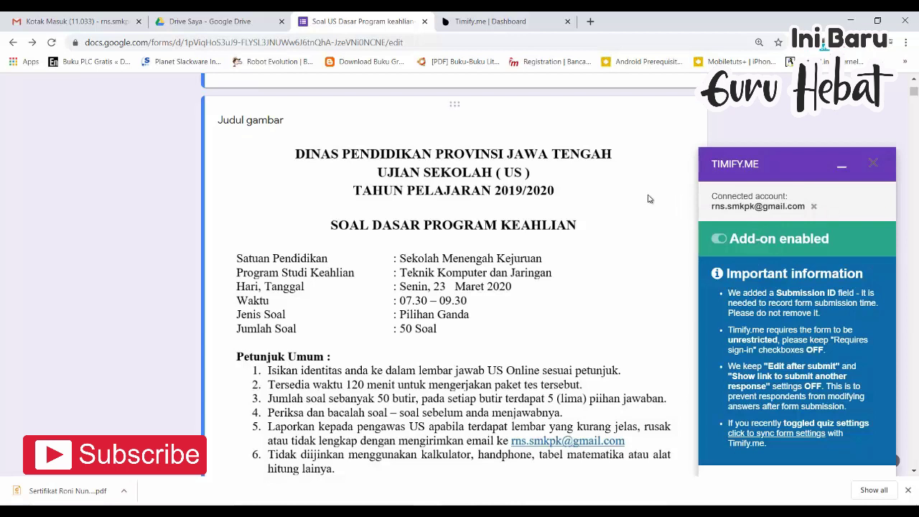
In the Timify.me dashboard, start creating tests for the Soal US Dasar Program Keahlian TKJ form and activate the respondents entry.
{"action": "left_click", "coordinate": [494, 22]}
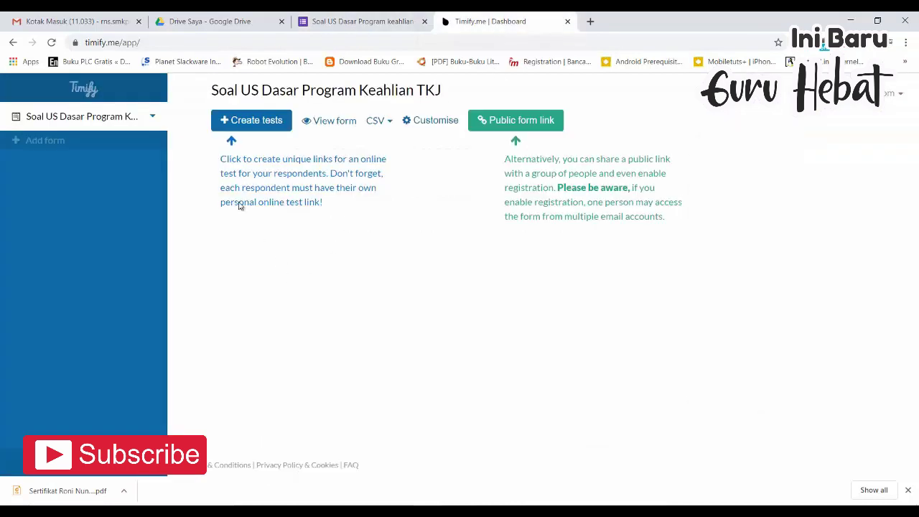
{"action": "left_click", "coordinate": [152, 116]}
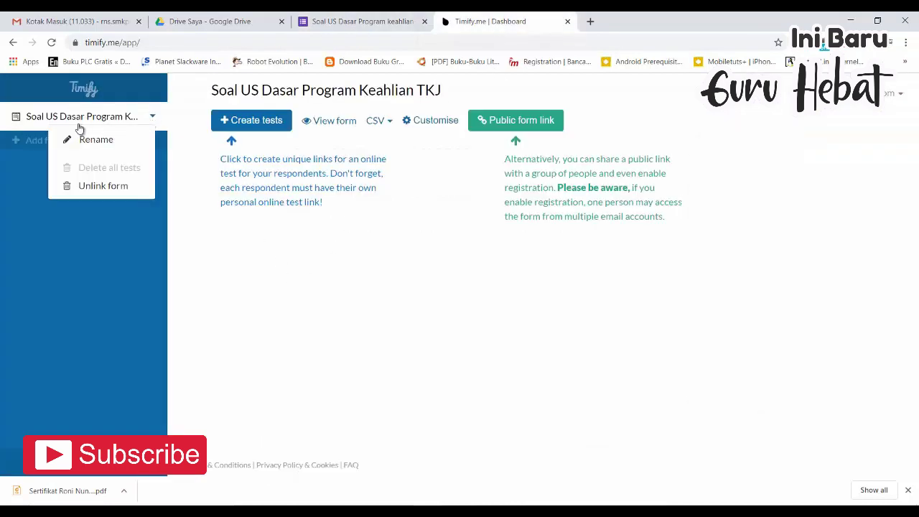
{"action": "left_click", "coordinate": [327, 318]}
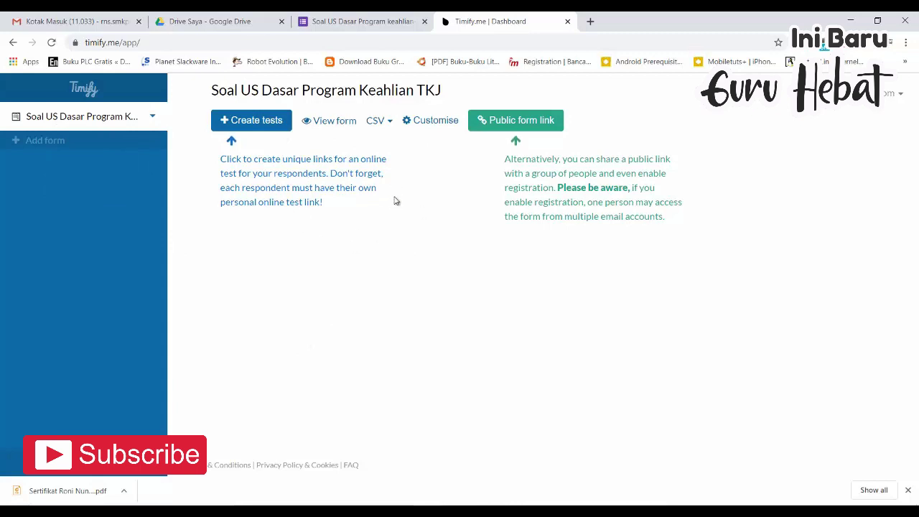
{"action": "left_click", "coordinate": [254, 124]}
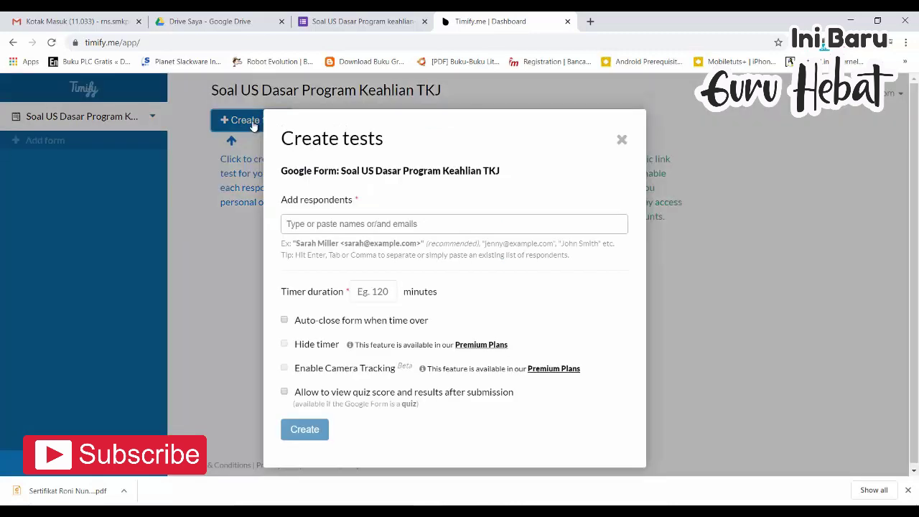
{"action": "left_click", "coordinate": [320, 224]}
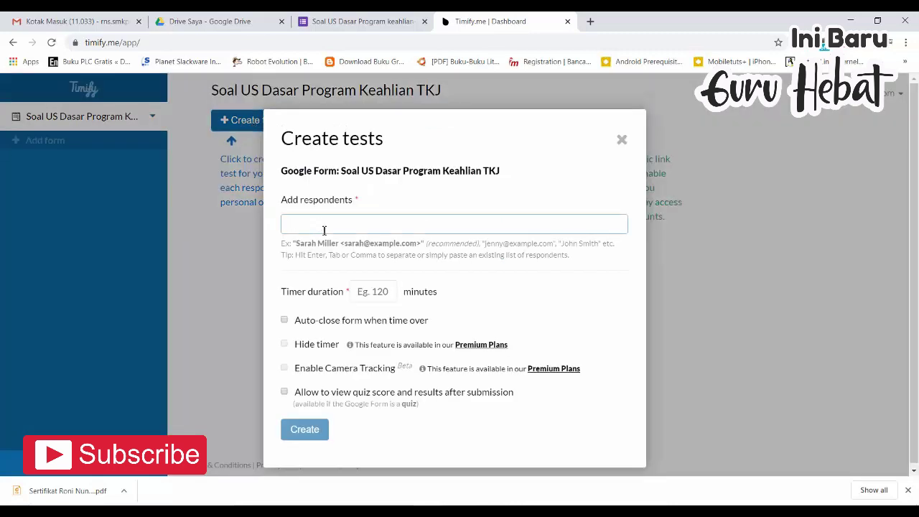
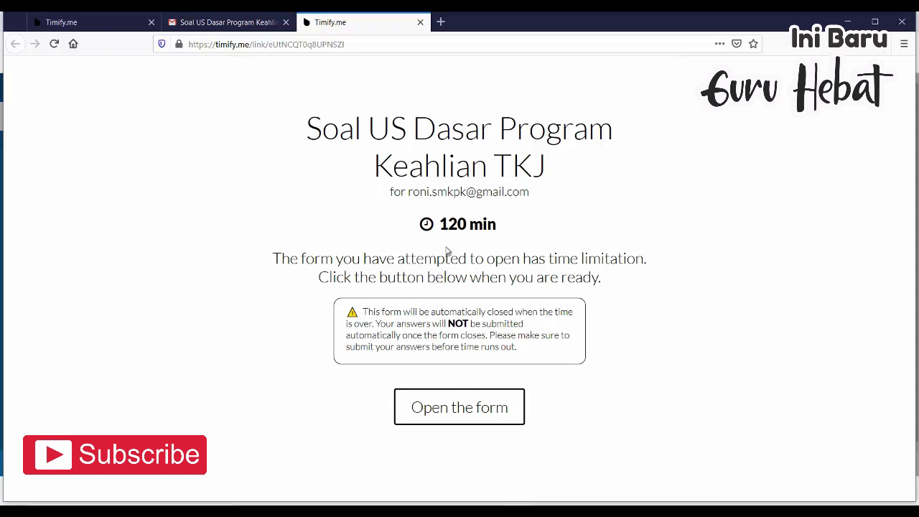
Open the 120-minute timed exam form from the respondent's Timify.me link page.
{"action": "left_click", "coordinate": [474, 416]}
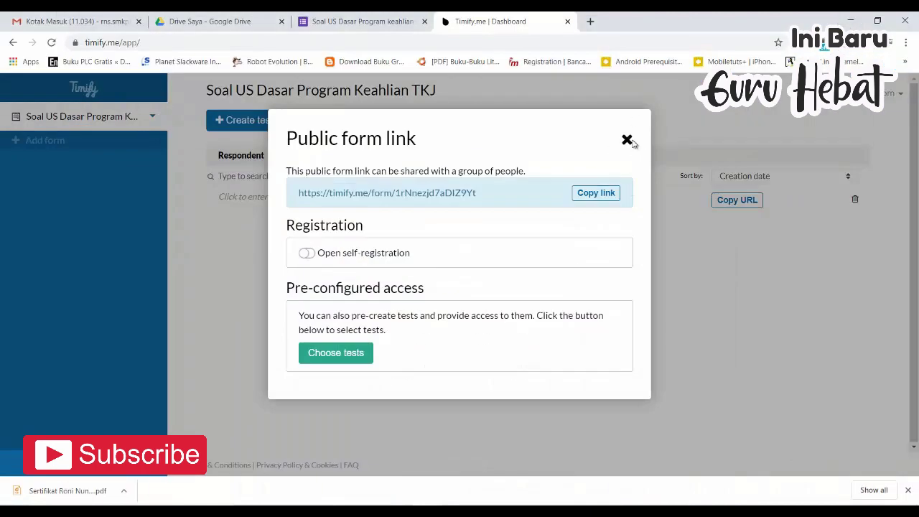
Close the public form link dialog in the dashboard and the Timify.me add-on window in the form editor.
{"action": "left_click", "coordinate": [627, 141]}
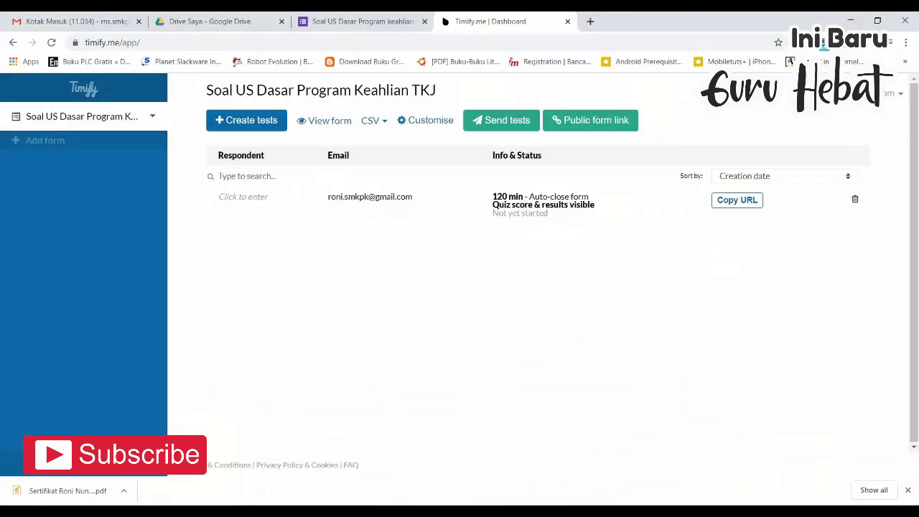
{"action": "left_click", "coordinate": [359, 22]}
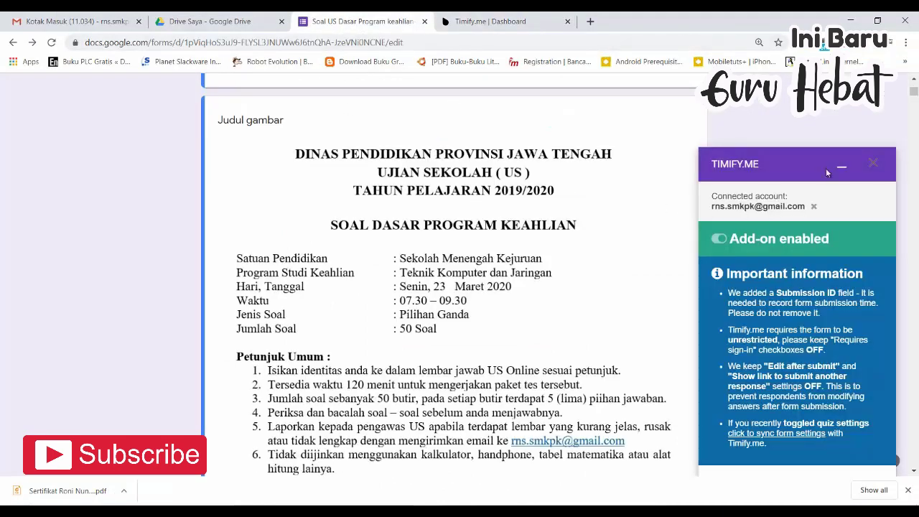
{"action": "left_click", "coordinate": [874, 163]}
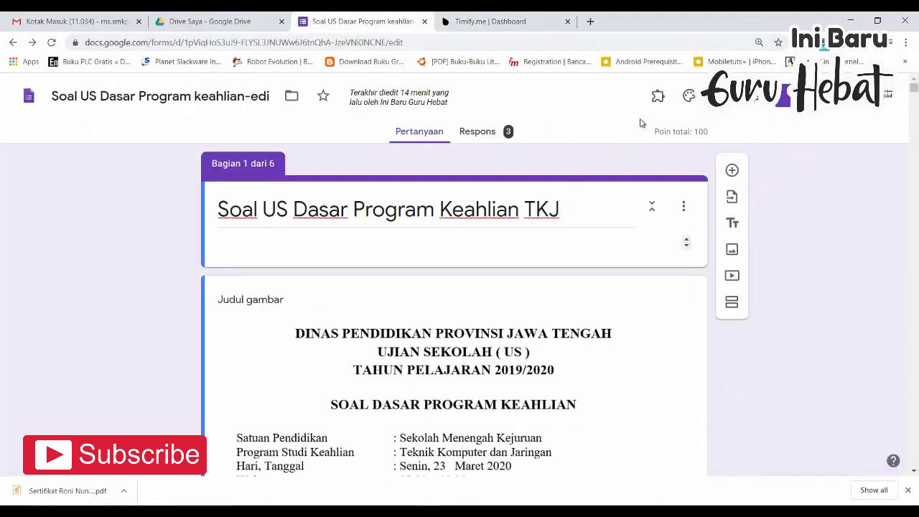
{"action": "left_click", "coordinate": [658, 96]}
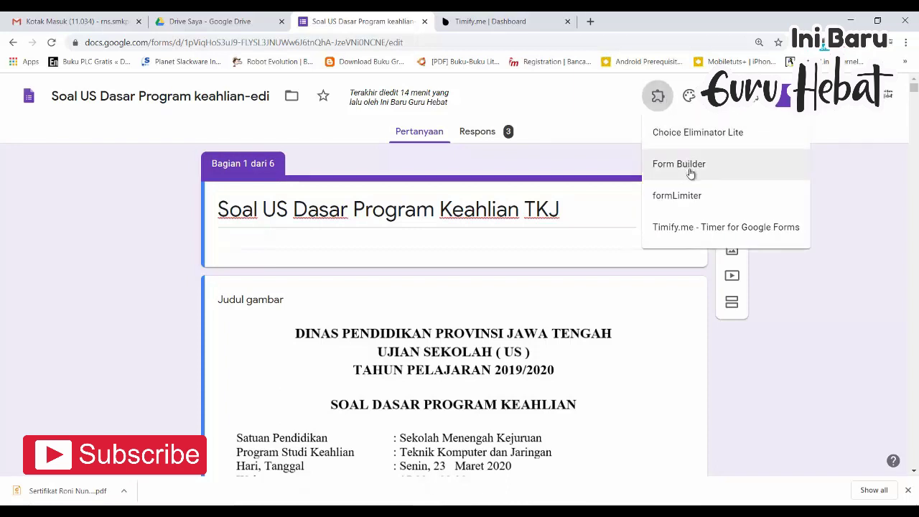
{"action": "left_click", "coordinate": [694, 200]}
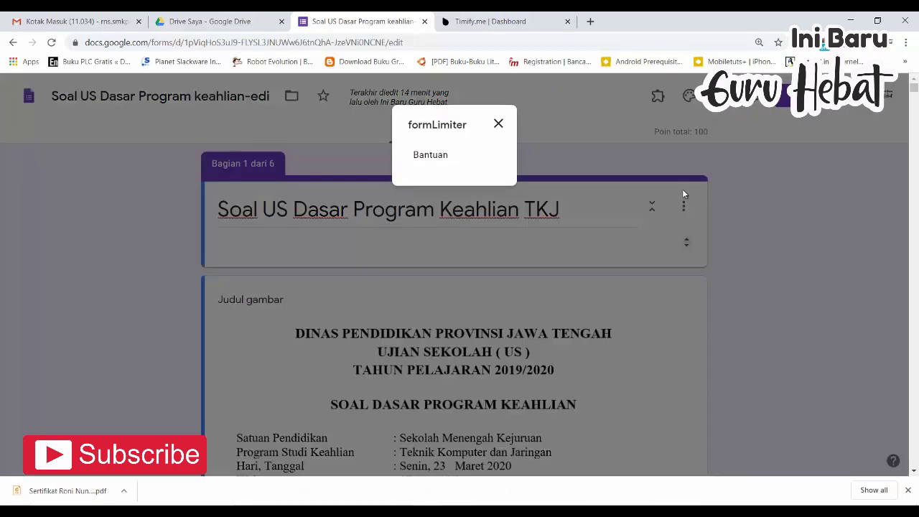
{"action": "left_click", "coordinate": [499, 125]}
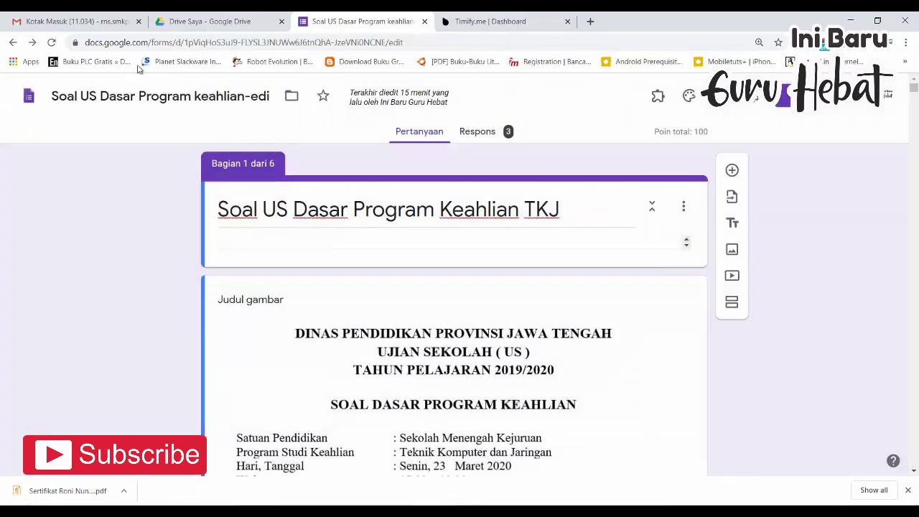
Reload the form editor and open the formLimiter add-on's limit settings.
{"action": "left_click", "coordinate": [51, 43]}
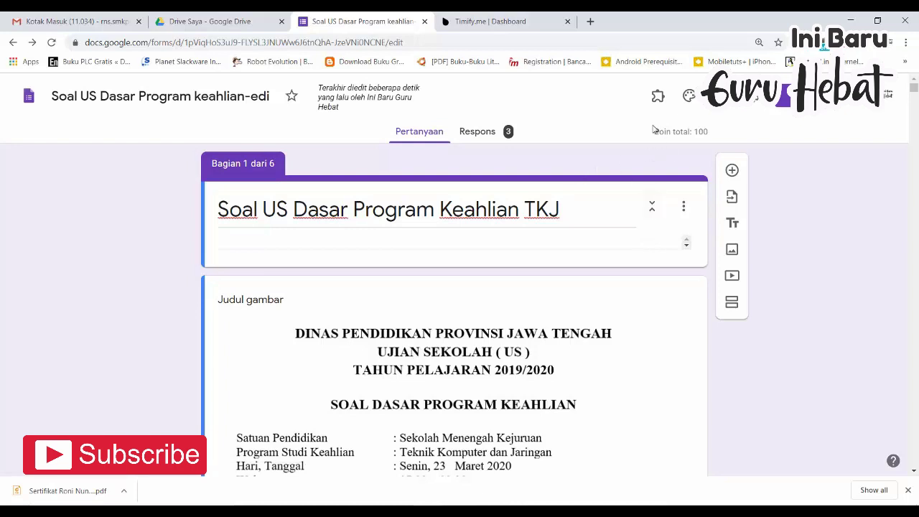
{"action": "left_click", "coordinate": [660, 99]}
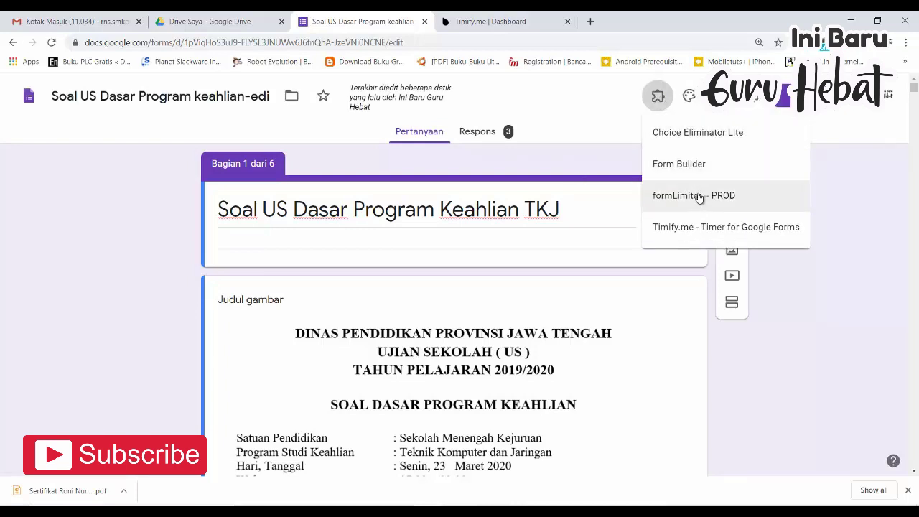
{"action": "left_click", "coordinate": [699, 197]}
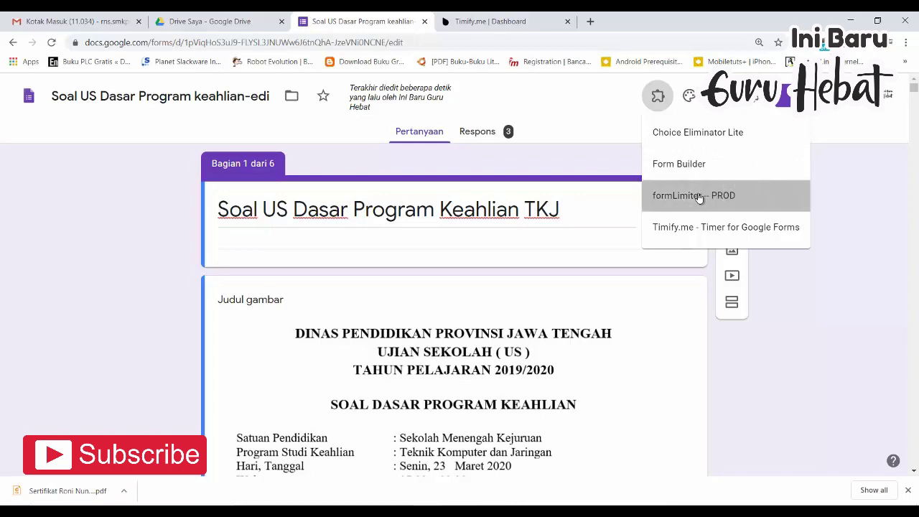
{"action": "left_click", "coordinate": [415, 159]}
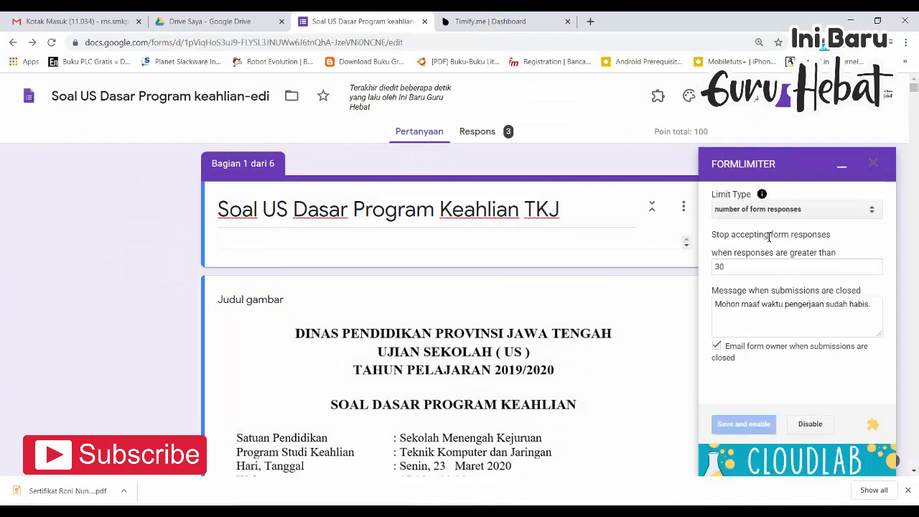
Set formLimiter's limit type to number of form responses and go to its response threshold.
{"action": "left_click", "coordinate": [871, 215]}
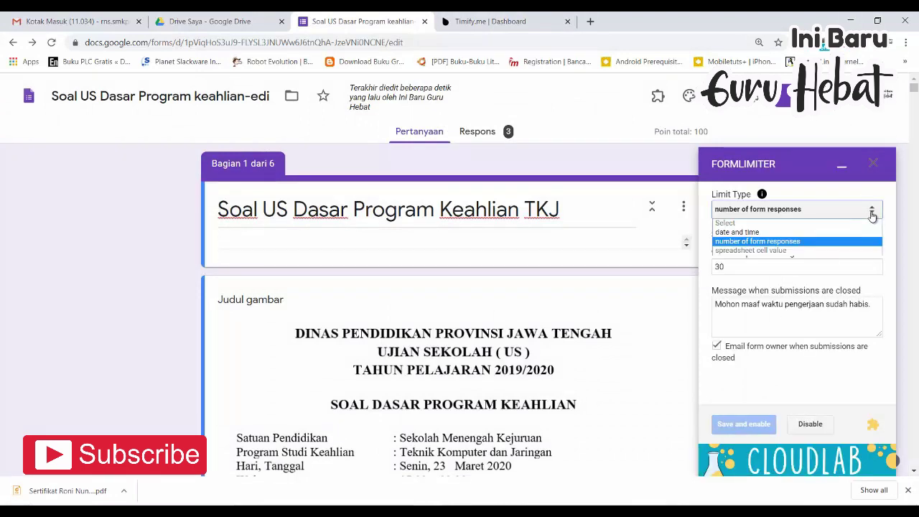
{"action": "left_click", "coordinate": [770, 242]}
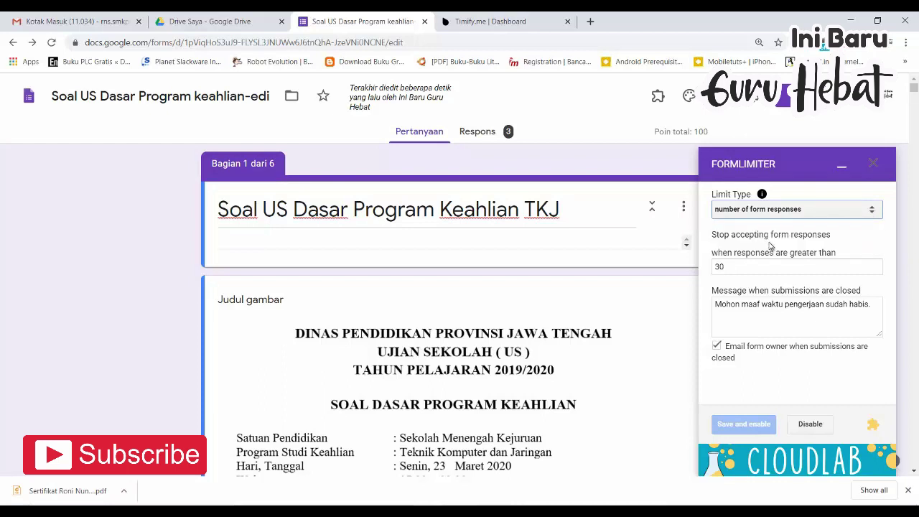
{"action": "left_click", "coordinate": [741, 268]}
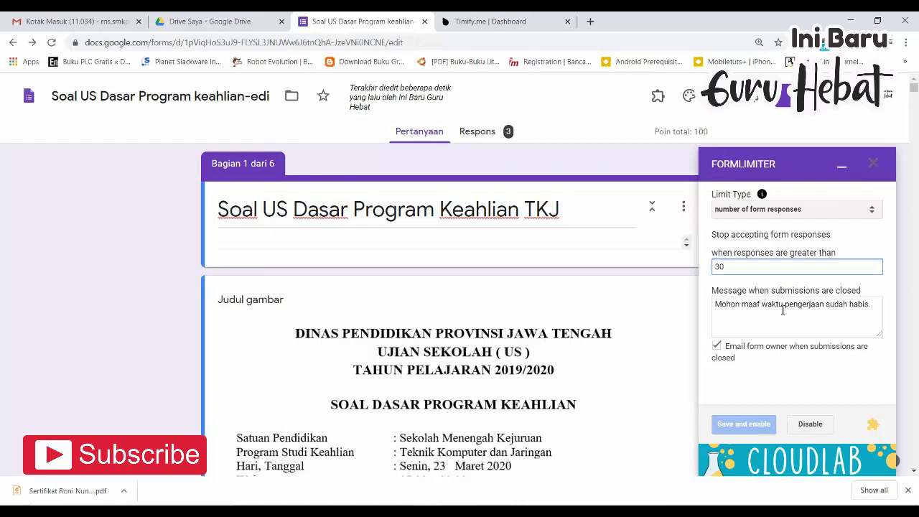
Replace the message shown when submissions are closed with "Maaf anda tidak terdaftar dalam tes ini".
{"action": "left_click", "coordinate": [867, 312]}
{"action": "left_click_drag", "start_coordinate": [870, 309], "coordinate": [656, 311]}
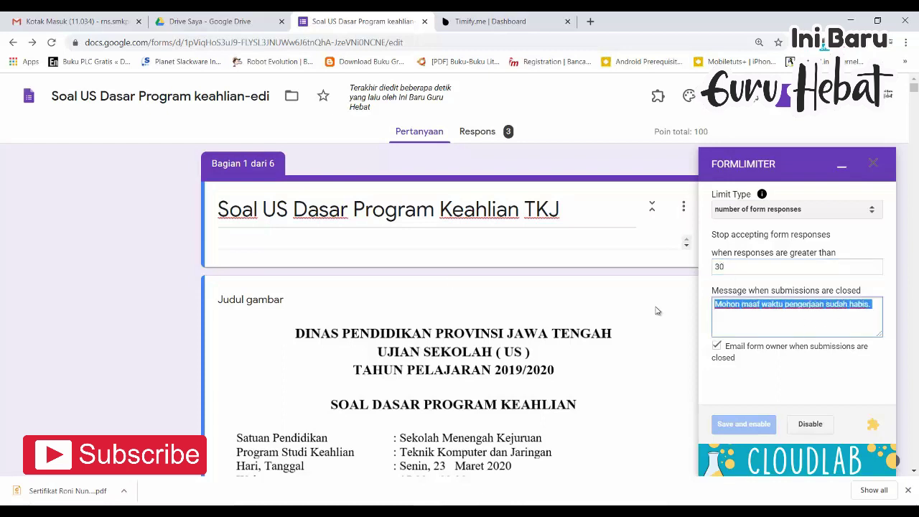
{"action": "key", "text": "BackSpace"}
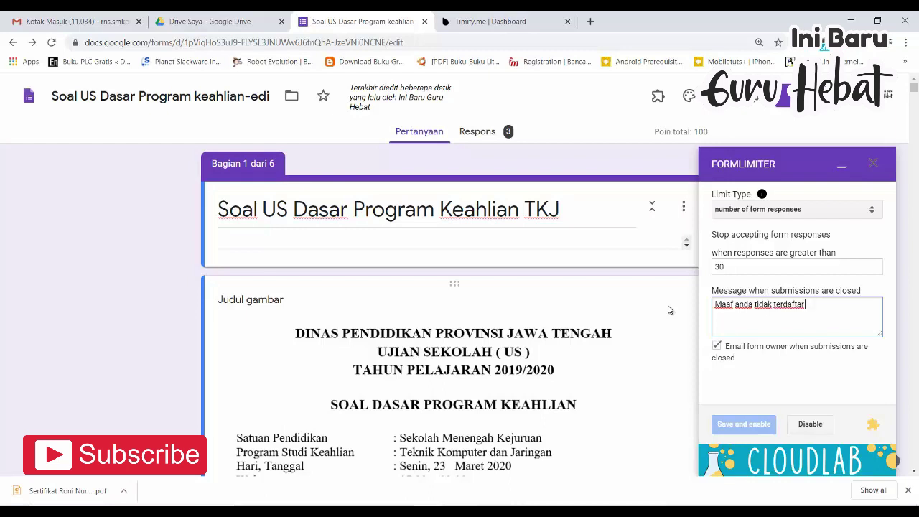
{"action": "type", "text": "m tes ini"}
Set formLimiter to stop accepting responses when there are more than 32.
{"action": "left_click", "coordinate": [741, 267]}
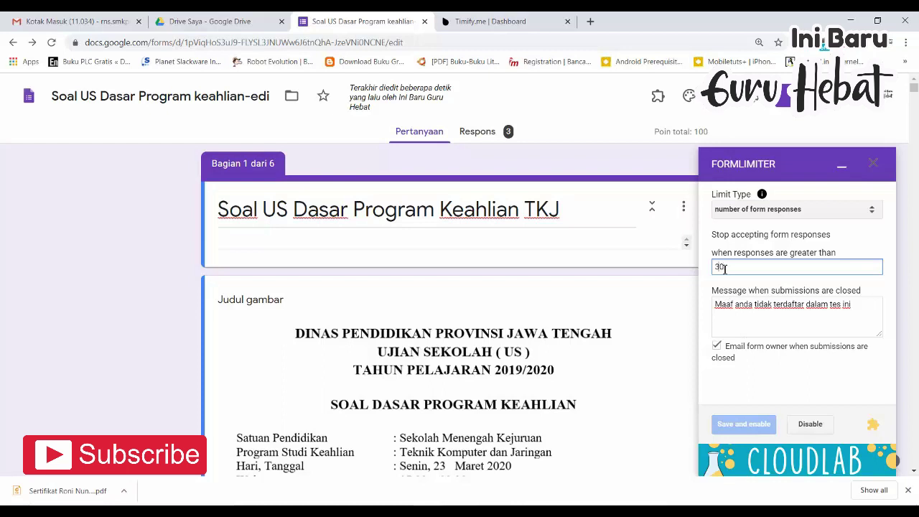
{"action": "left_click_drag", "start_coordinate": [727, 267], "coordinate": [712, 267]}
{"action": "type", "text": "32"}
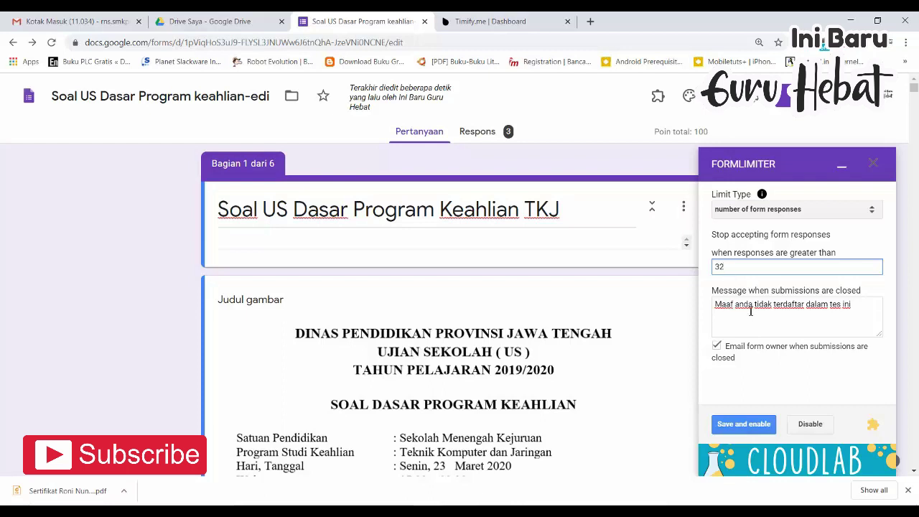
End the closed-submissions message with an exclamation mark, then save and enable the limit and close formLimiter.
{"action": "left_click", "coordinate": [855, 307]}
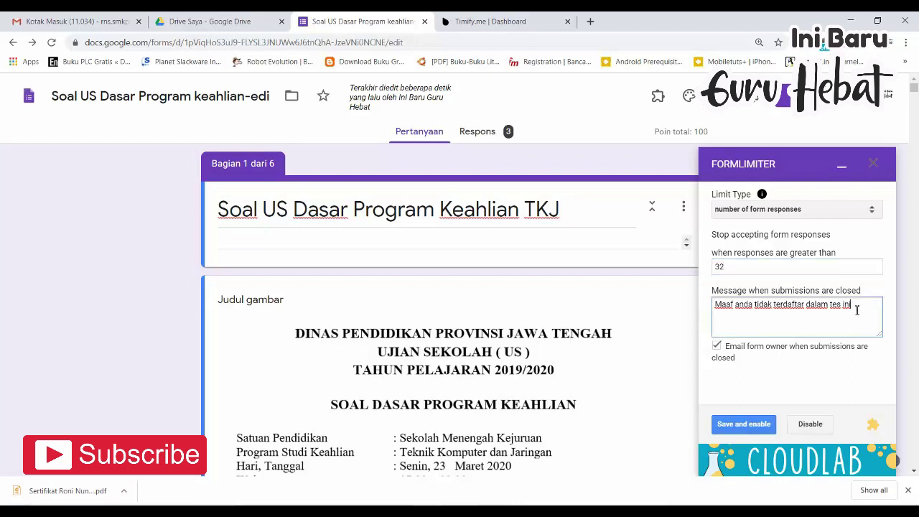
{"action": "type", "text": "."}
{"action": "left_click", "coordinate": [749, 425]}
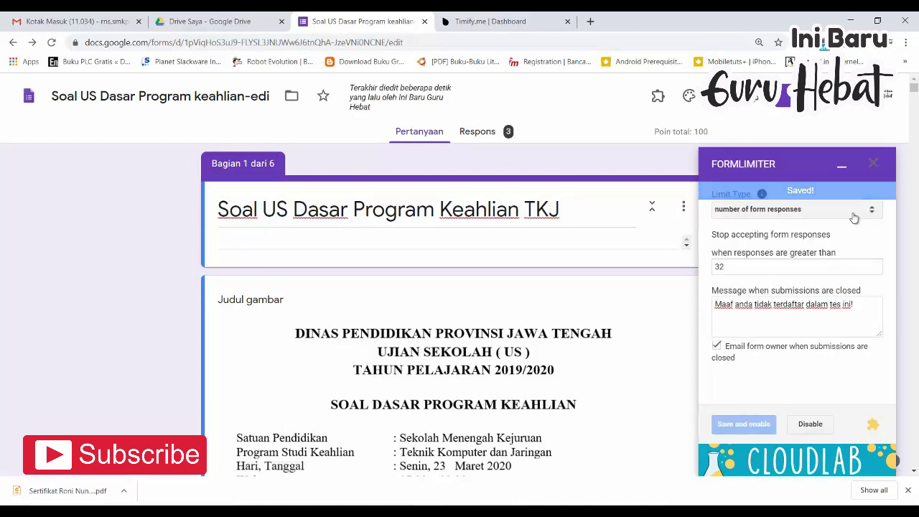
{"action": "left_click", "coordinate": [875, 165]}
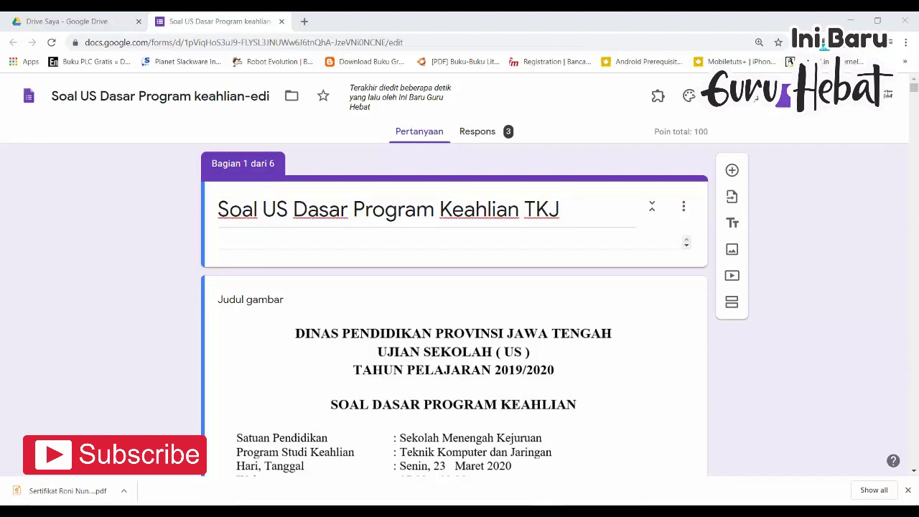
Open the form's link sharing options, try the shortened URL, and copy the full-length link instead.
{"action": "left_click", "coordinate": [784, 97]}
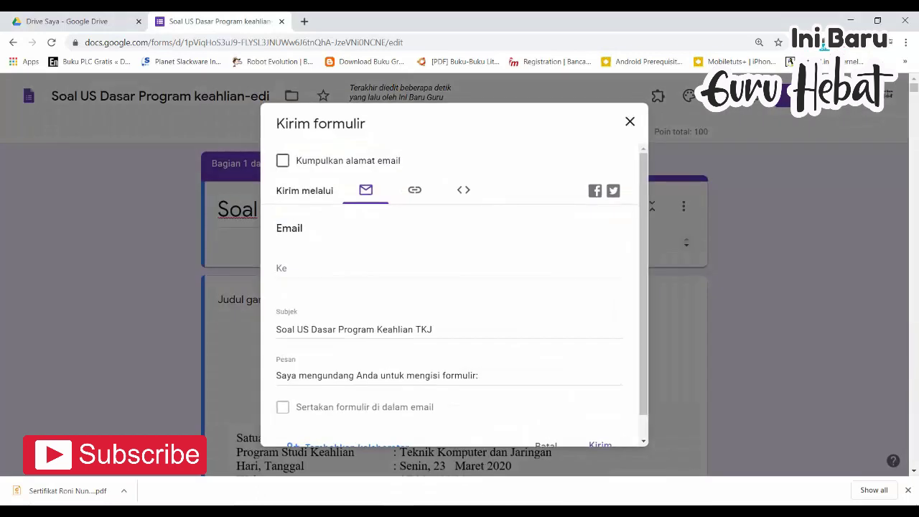
{"action": "left_click", "coordinate": [415, 193]}
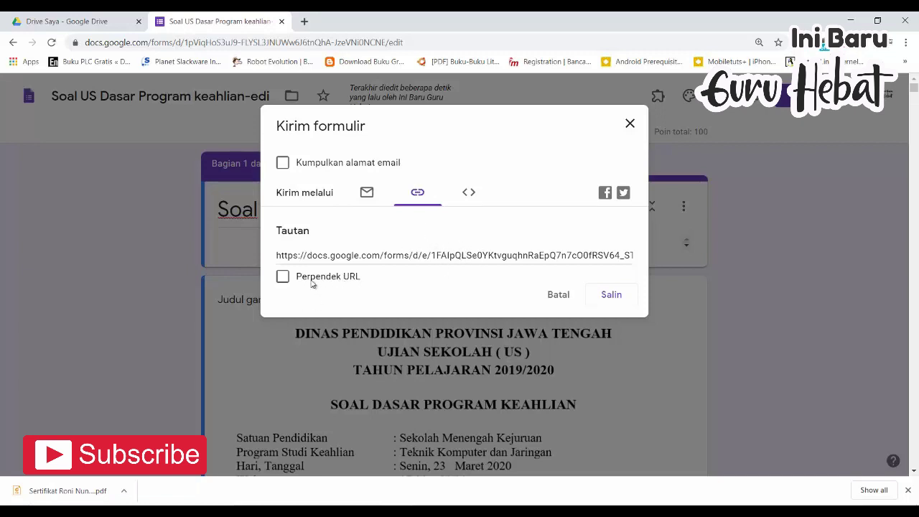
{"action": "left_click", "coordinate": [283, 277]}
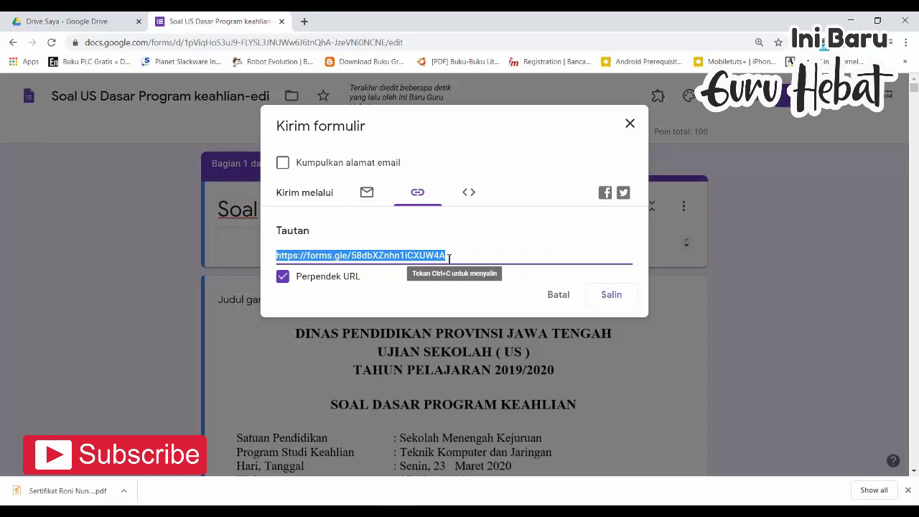
{"action": "left_click", "coordinate": [283, 278]}
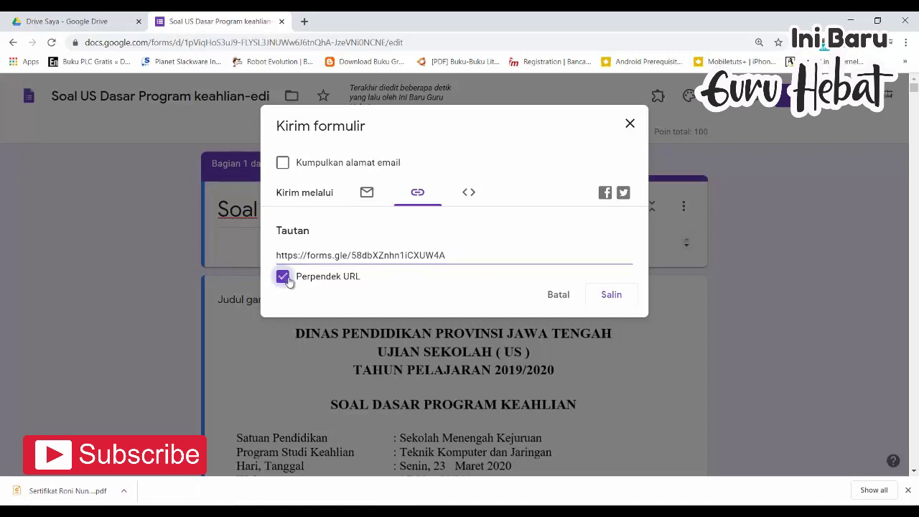
{"action": "left_click", "coordinate": [611, 295]}
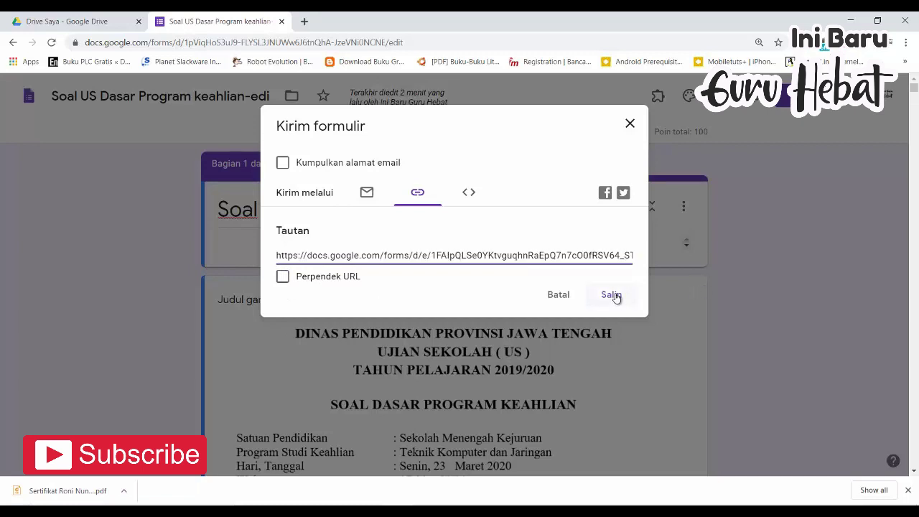
Open the bit.ly website in a new browser tab.
{"action": "left_click", "coordinate": [304, 22]}
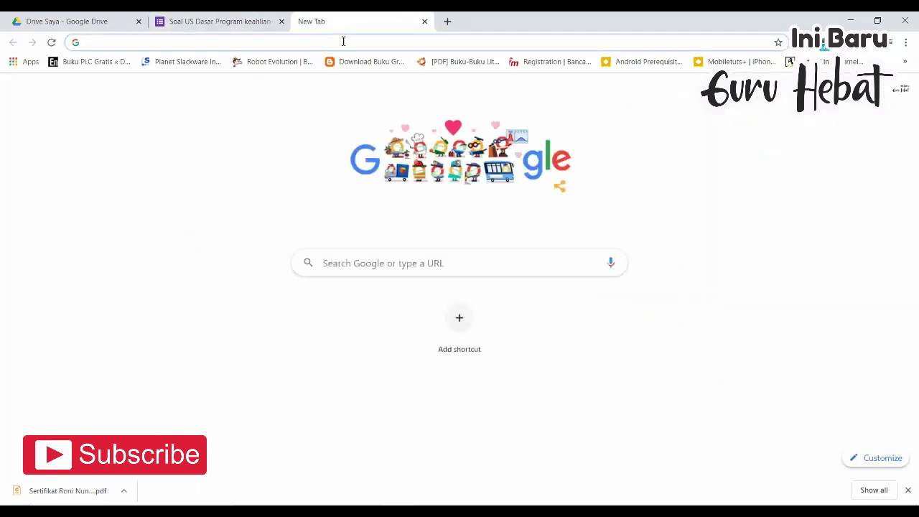
{"action": "type", "text": "bit.l"}
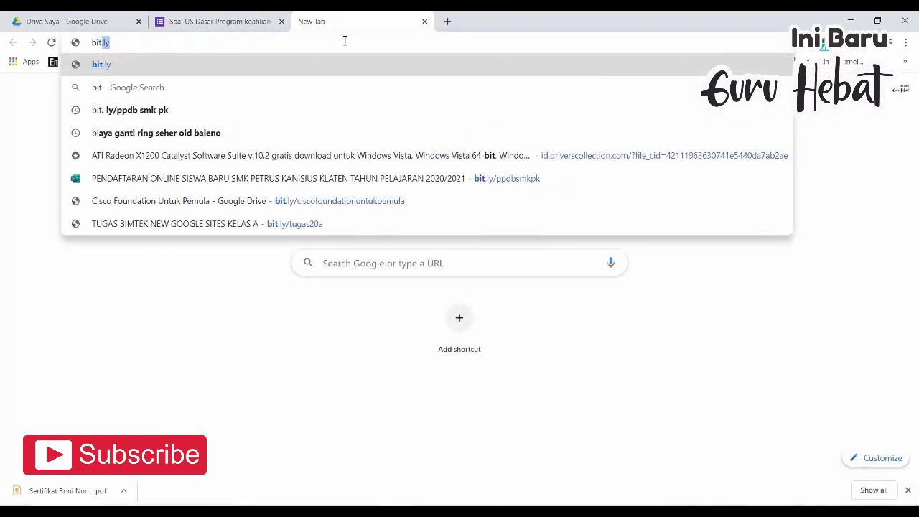
{"action": "type", "text": "y"}
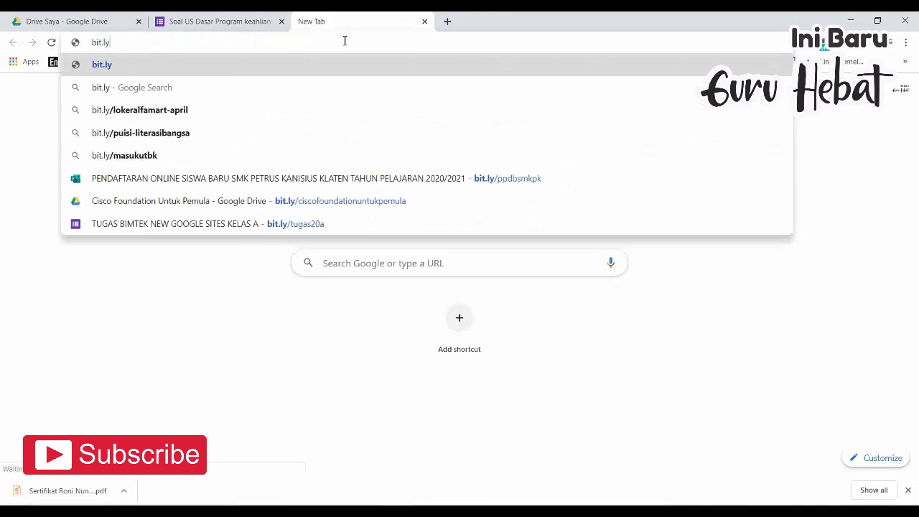
{"action": "key", "text": "Return"}
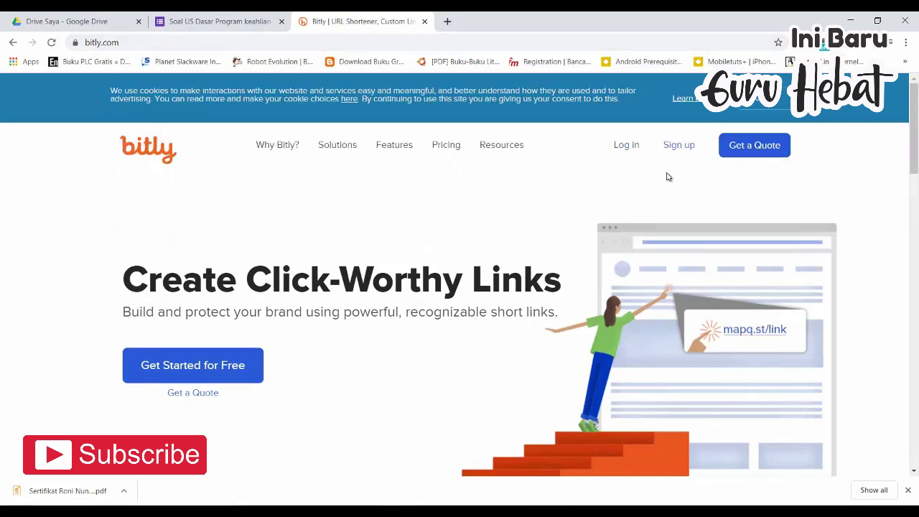
Log in to Bitly with the Ini Baru Guru Hebat Google account.
{"action": "left_click", "coordinate": [625, 148]}
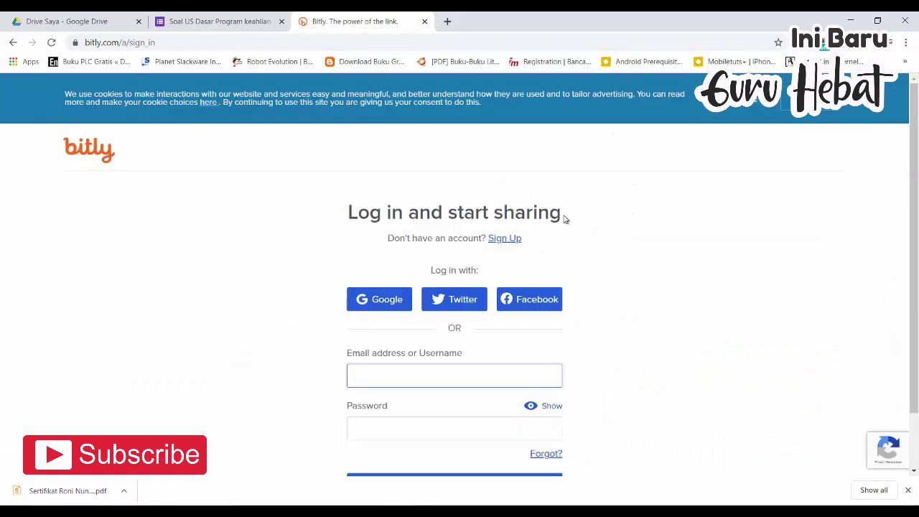
{"action": "scroll", "coordinate": [536, 248], "scroll_direction": "down", "scroll_amount": 1}
{"action": "scroll", "coordinate": [535, 248], "scroll_direction": "down", "scroll_amount": 1}
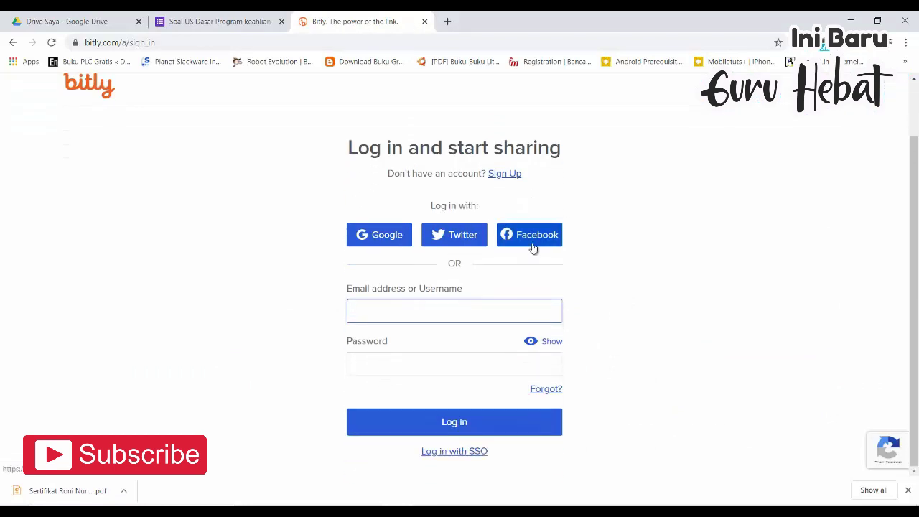
{"action": "scroll", "coordinate": [515, 287], "scroll_direction": "up", "scroll_amount": 2}
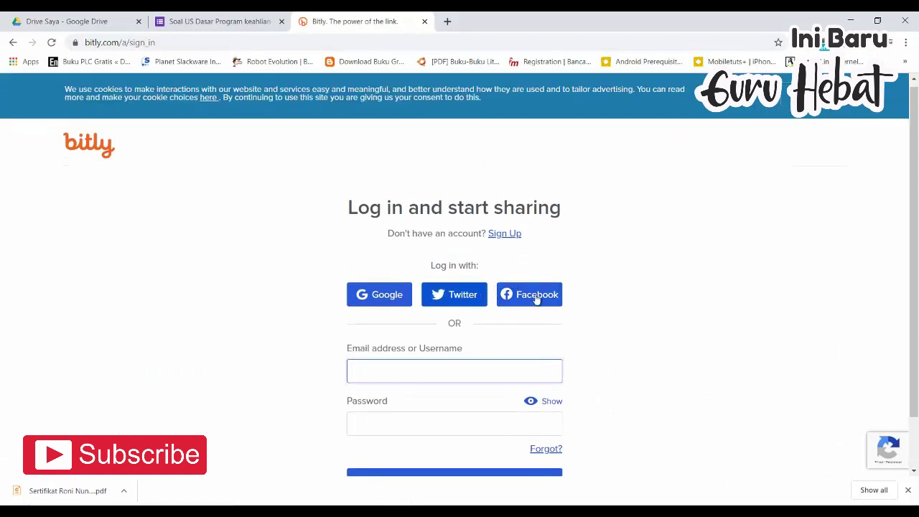
{"action": "left_click", "coordinate": [381, 295]}
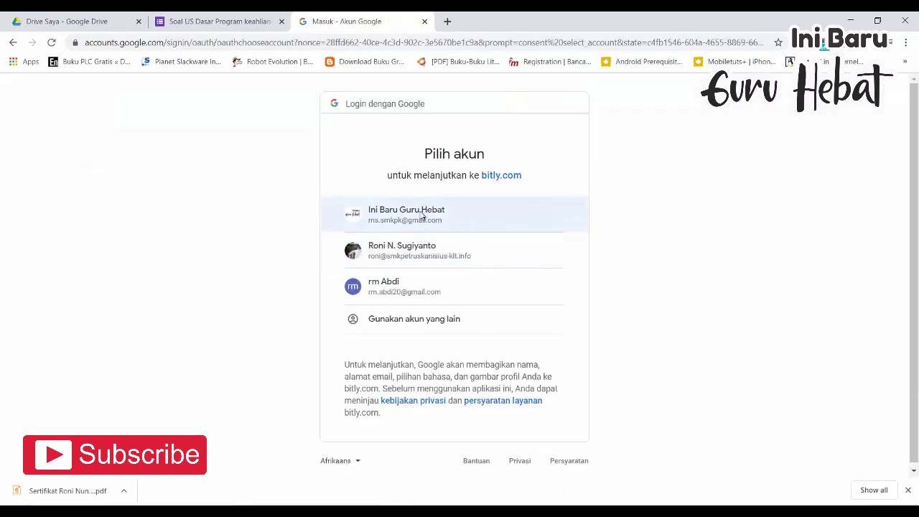
{"action": "left_click", "coordinate": [423, 215]}
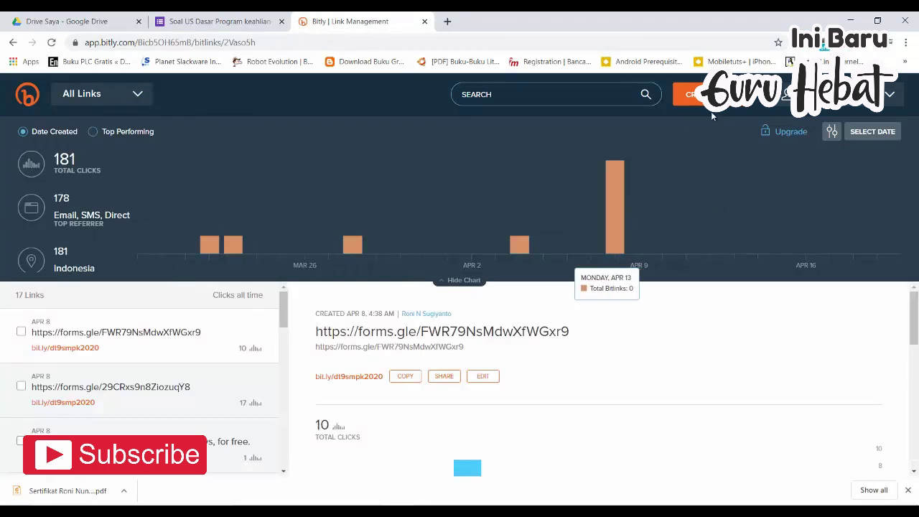
Create a new bit.ly short link from the copied Google Forms URL.
{"action": "left_click", "coordinate": [694, 94]}
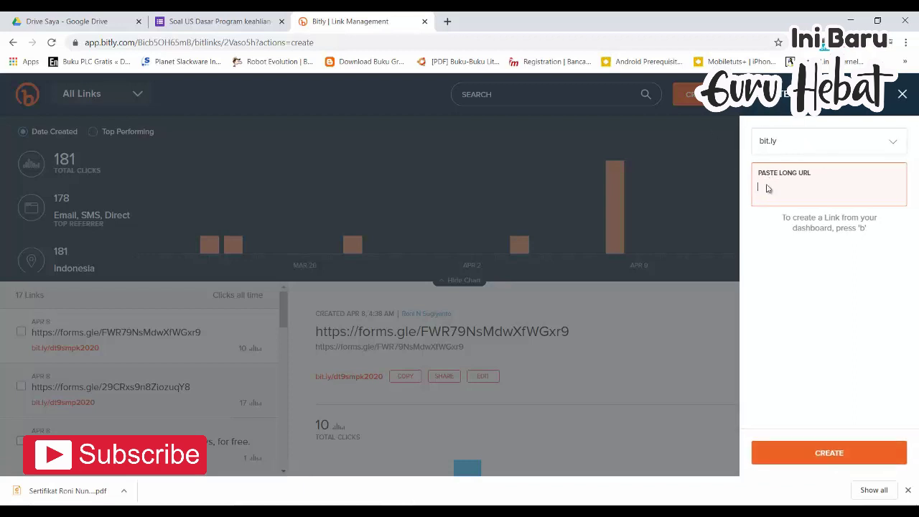
{"action": "right_click", "coordinate": [769, 186]}
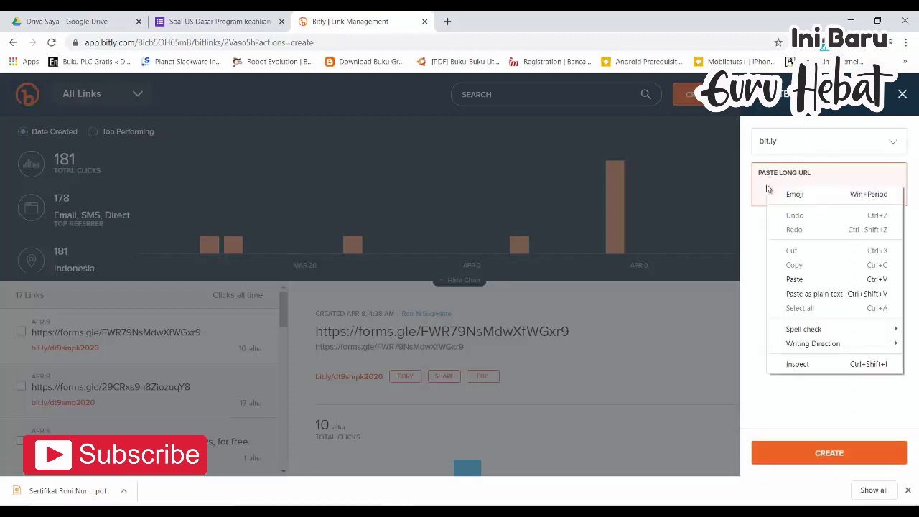
{"action": "left_click", "coordinate": [806, 278]}
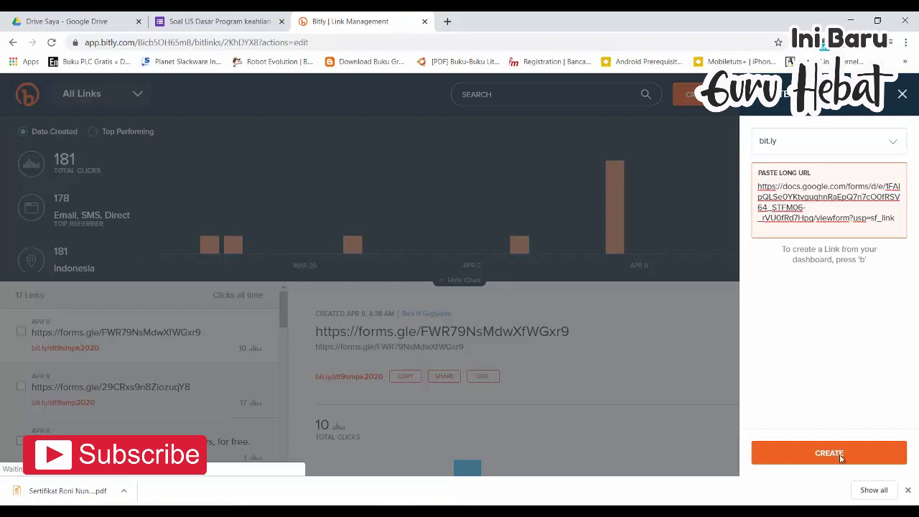
{"action": "left_click", "coordinate": [837, 453]}
Try to save the new short link with the custom back-half ustkj2020.
{"action": "left_click", "coordinate": [819, 249]}
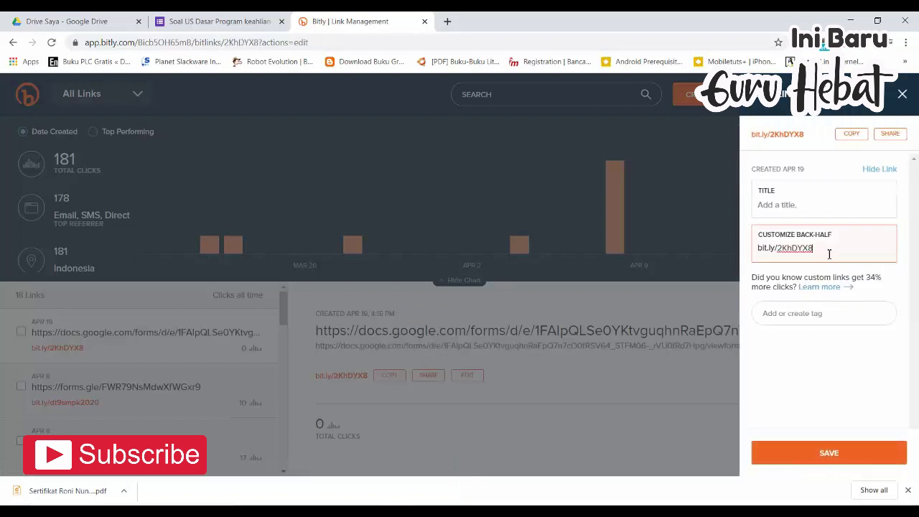
{"action": "key", "text": "BackSpace"}
{"action": "key", "text": "BackSpace"}
{"action": "key", "text": "BackSpace"}
{"action": "key", "text": "BackSpace"}
{"action": "key", "text": "BackSpace"}
{"action": "type", "text": "20"}
{"action": "left_click", "coordinate": [842, 455]}
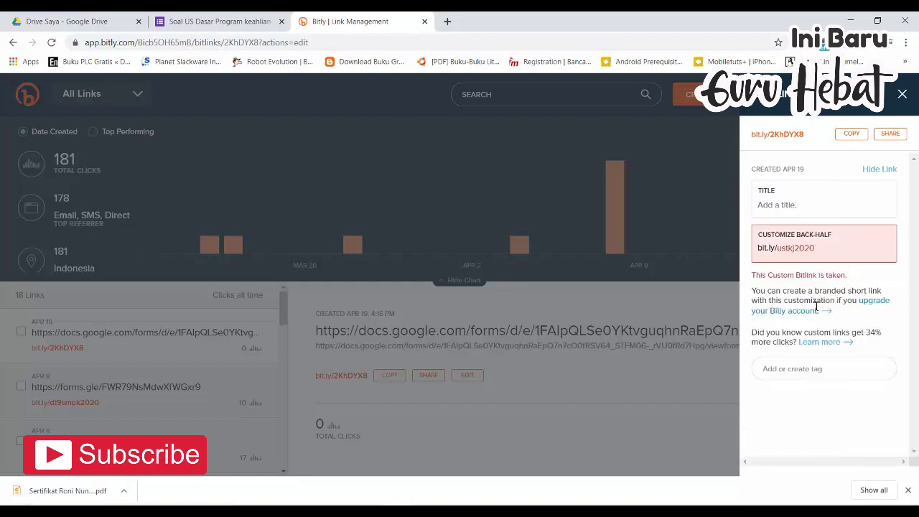
Change the custom back-half to ustkj-2020 and save the link.
{"action": "left_click", "coordinate": [798, 249]}
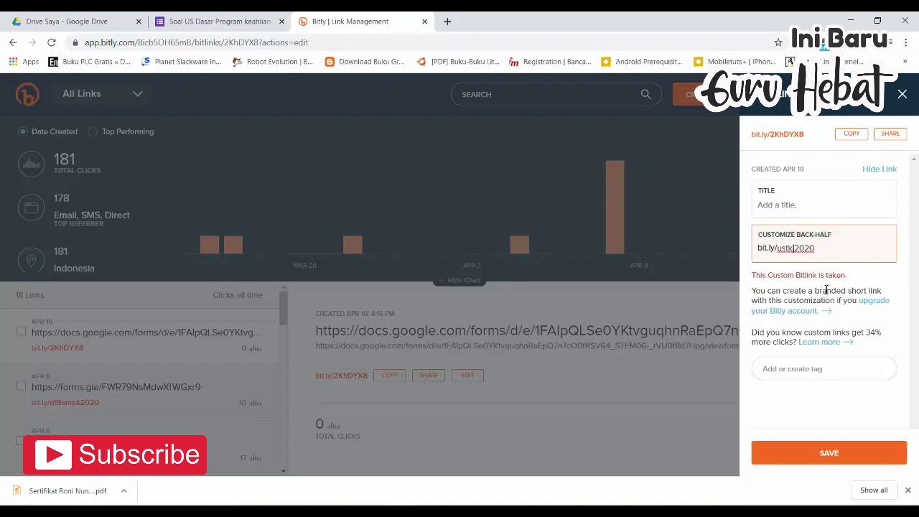
{"action": "type", "text": "-"}
{"action": "left_click", "coordinate": [839, 451]}
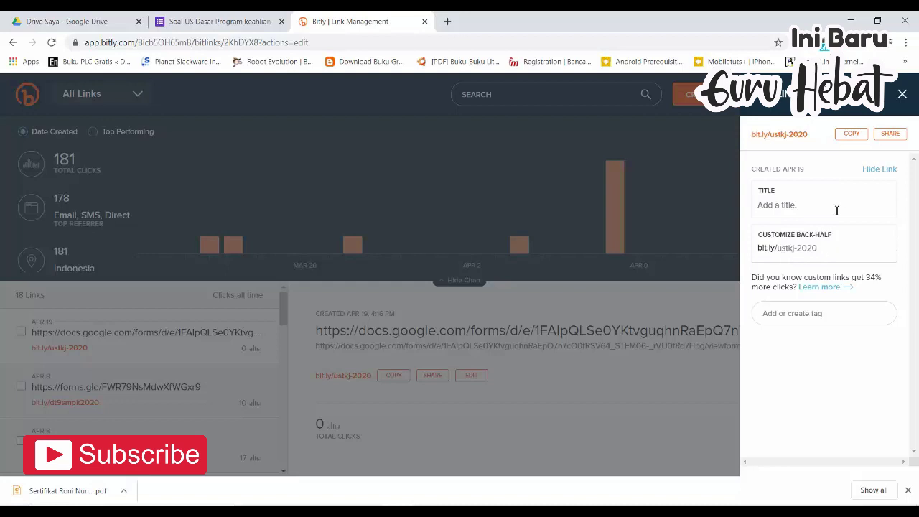
Copy the customized short link and paste it into a new Notepad document, followed by a line break.
{"action": "left_click", "coordinate": [852, 135]}
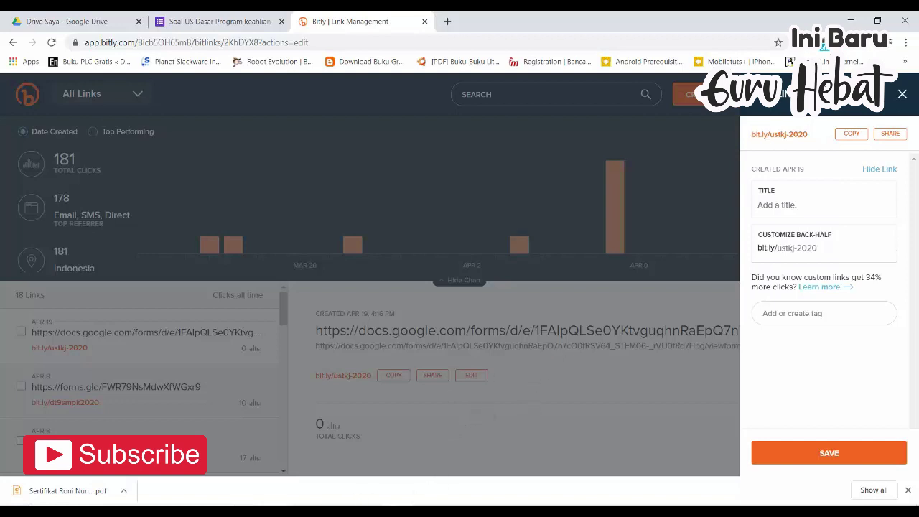
{"action": "left_click", "coordinate": [179, 511]}
{"action": "type", "text": "notepa"}
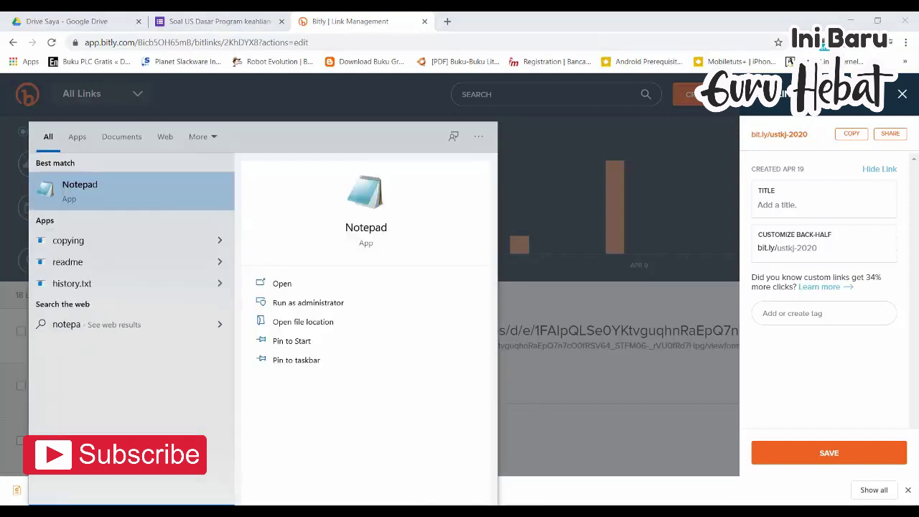
{"action": "key", "text": "Return"}
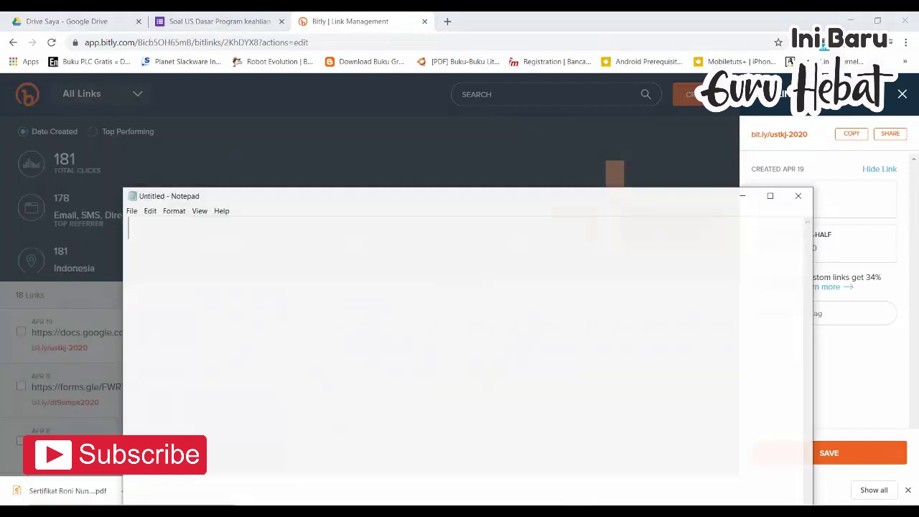
{"action": "key", "text": "ctrl+v"}
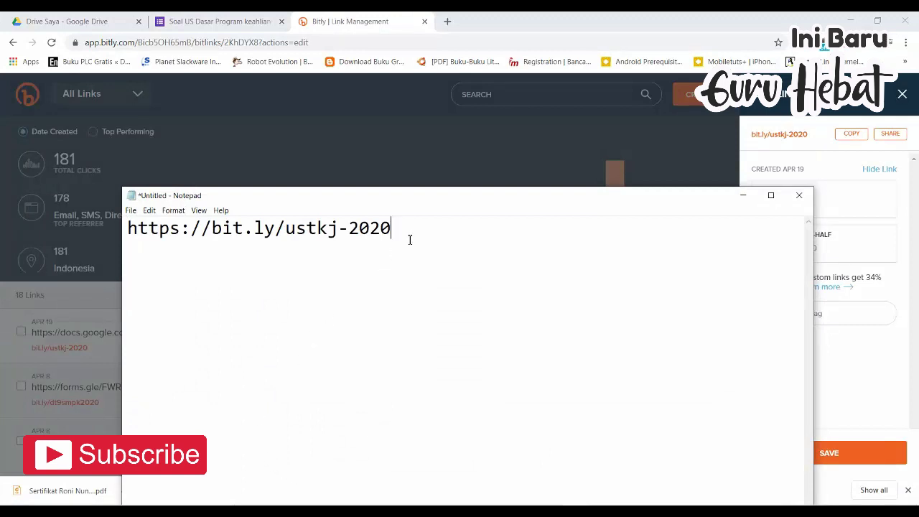
{"action": "key", "text": "Return"}
Open the s.id link shortener in a new browser tab, look over its home page and go to the login page.
{"action": "left_click", "coordinate": [447, 20]}
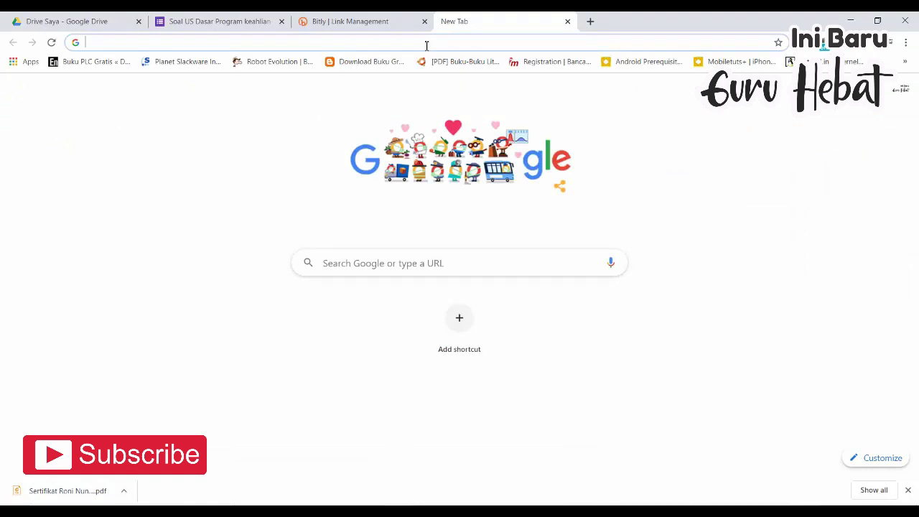
{"action": "left_click", "coordinate": [427, 45]}
{"action": "type", "text": "s.id"}
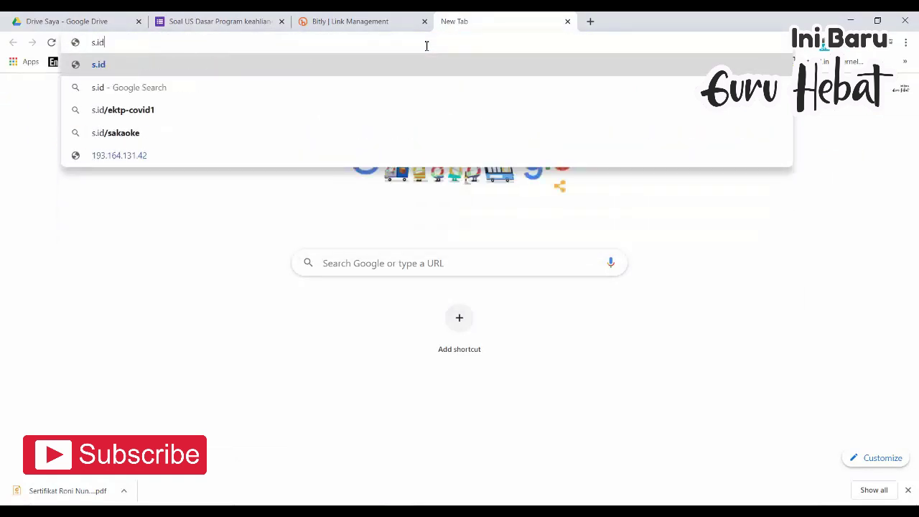
{"action": "key", "text": "Return"}
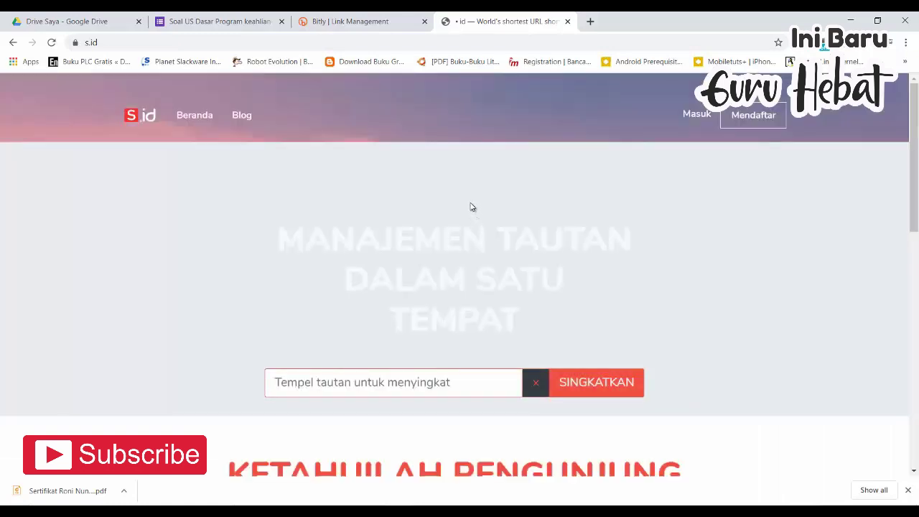
{"action": "scroll", "coordinate": [470, 208], "scroll_direction": "down", "scroll_amount": 3}
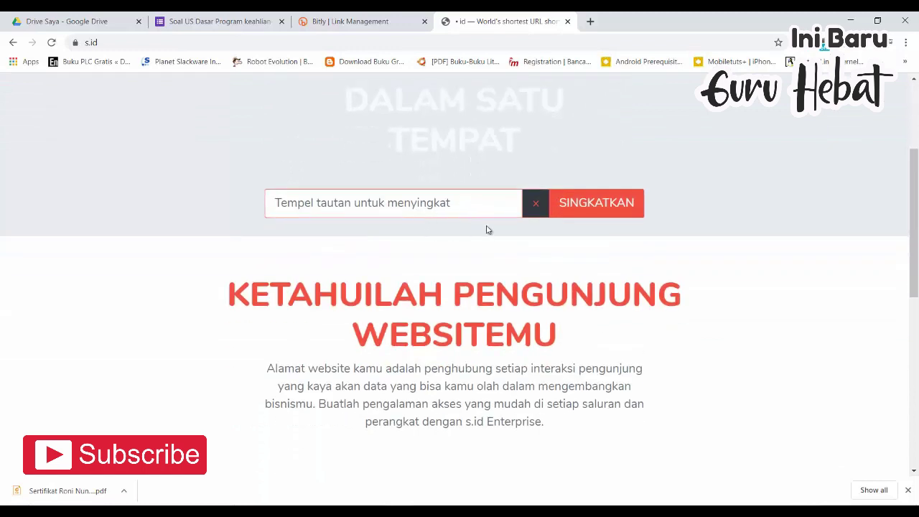
{"action": "scroll", "coordinate": [467, 233], "scroll_direction": "up", "scroll_amount": 3}
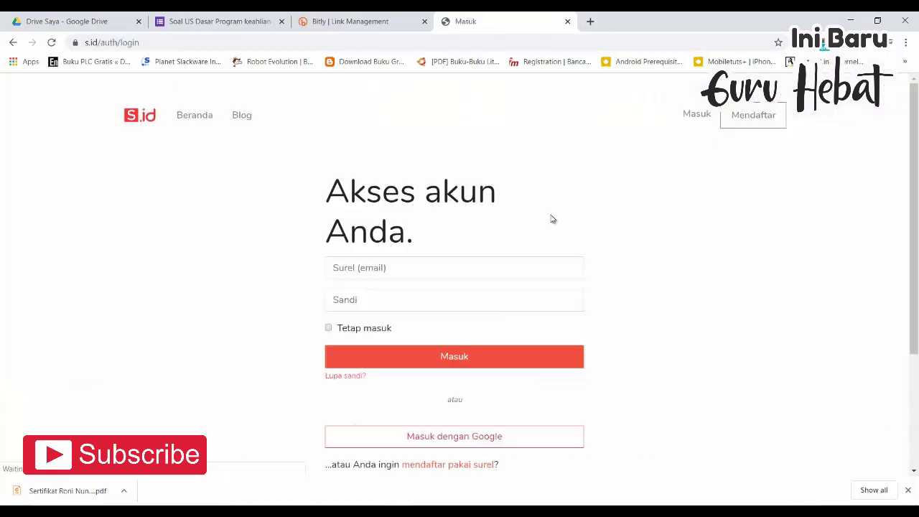
Log in to s.id with the Ini Baru Guru Hebat Google account.
{"action": "scroll", "coordinate": [495, 280], "scroll_direction": "down", "scroll_amount": 2}
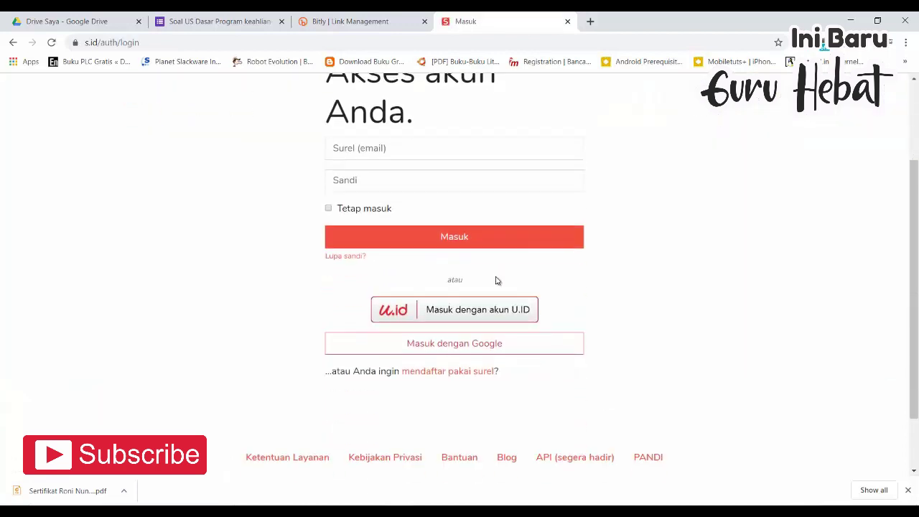
{"action": "left_click", "coordinate": [512, 344]}
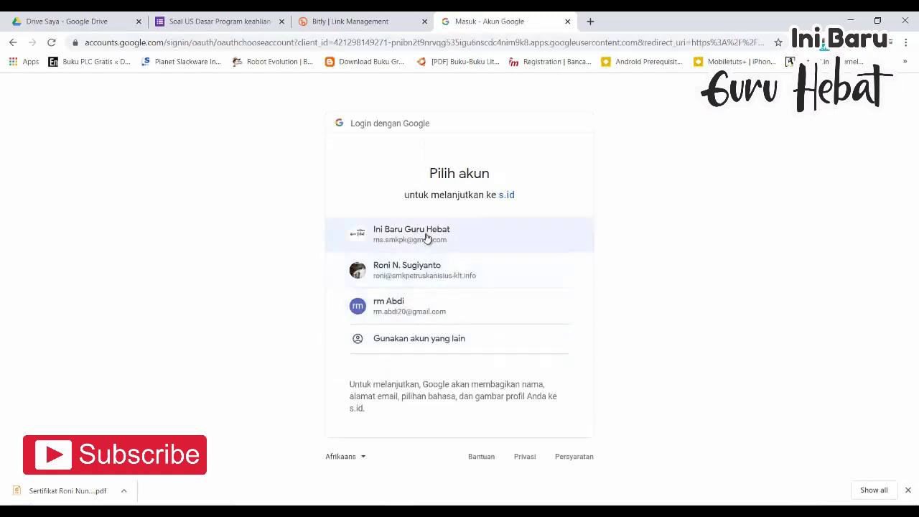
{"action": "left_click", "coordinate": [426, 239]}
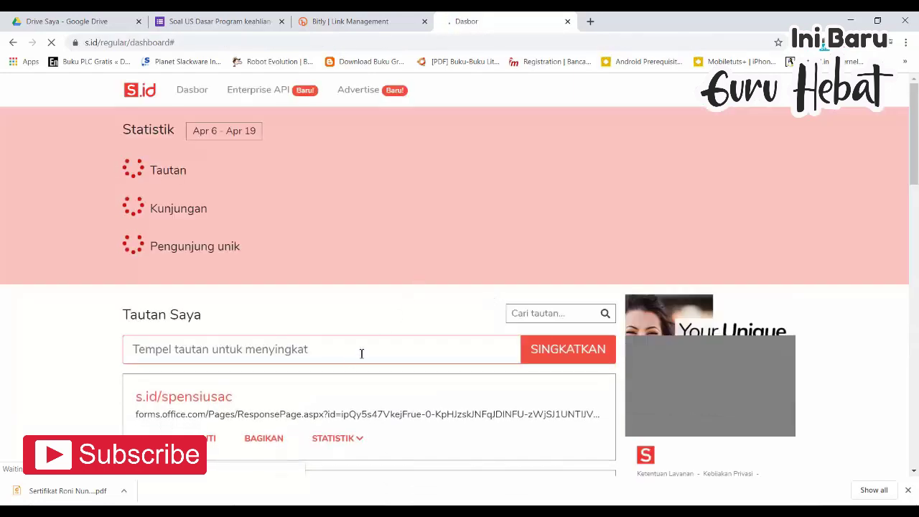
{"action": "left_click", "coordinate": [342, 352]}
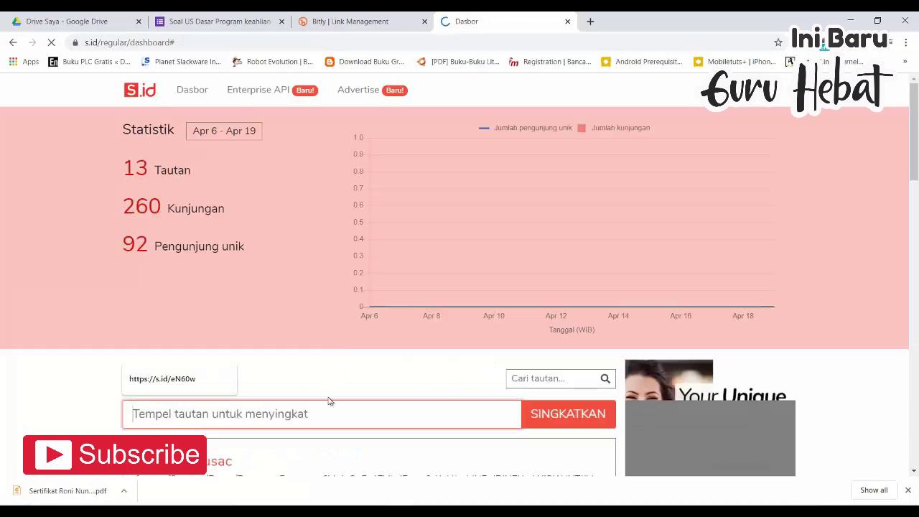
{"action": "key", "text": "ctrl+v"}
{"action": "key", "text": "Return"}
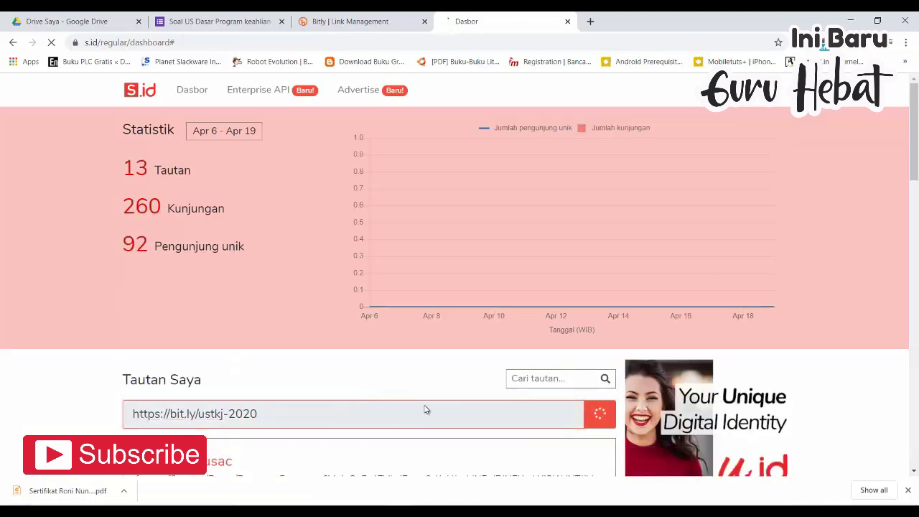
{"action": "left_click_drag", "start_coordinate": [305, 417], "coordinate": [185, 415]}
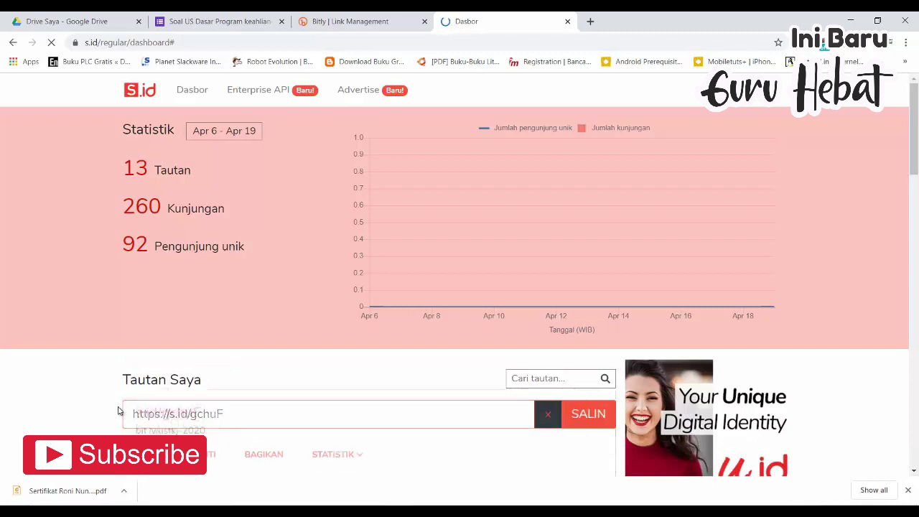
{"action": "left_click", "coordinate": [240, 414]}
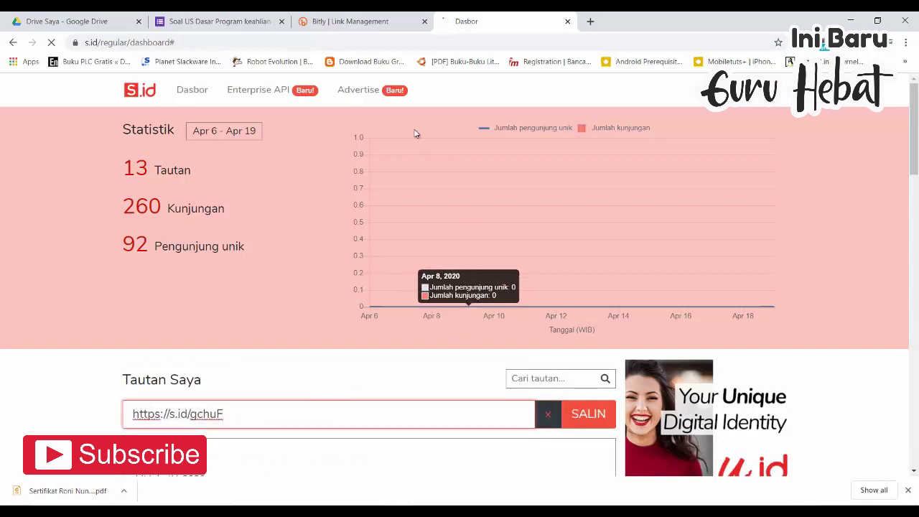
Copy the exam form's full link from its send dialog in Google Forms and shorten it in the s.id dashboard.
{"action": "left_click", "coordinate": [207, 21]}
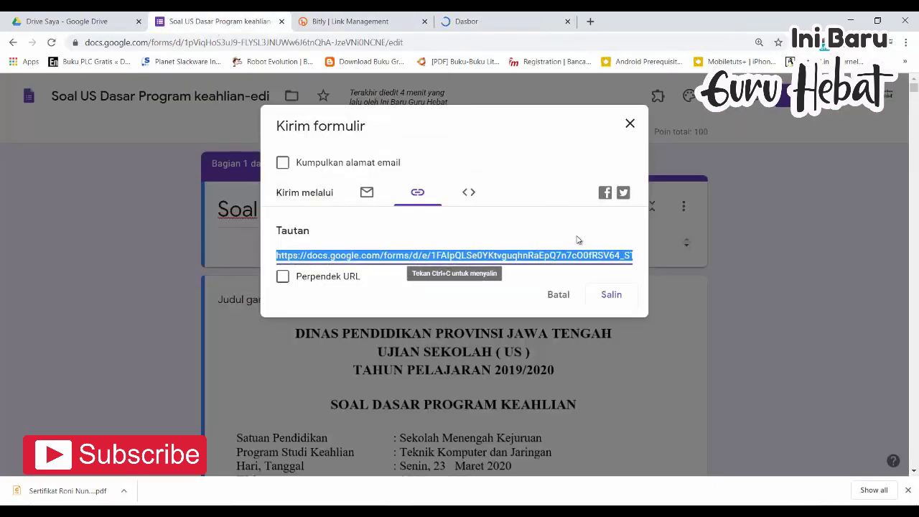
{"action": "left_click", "coordinate": [612, 295]}
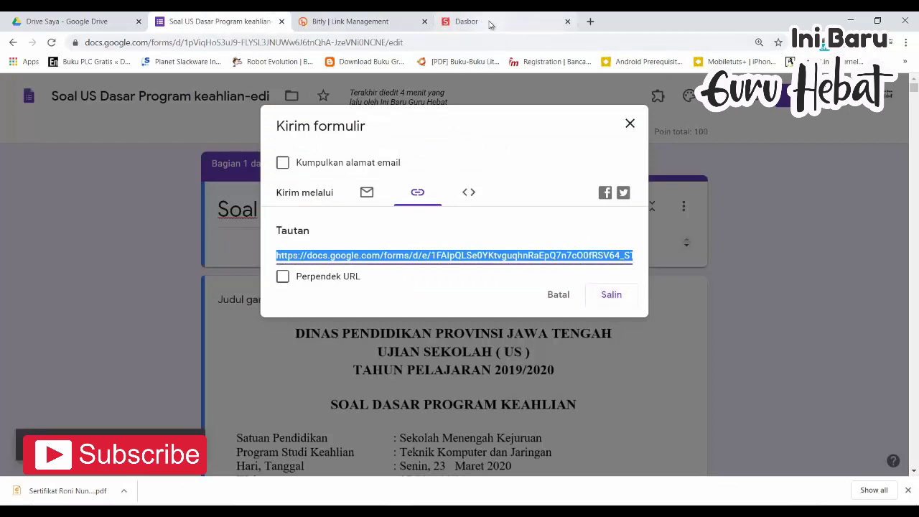
{"action": "left_click", "coordinate": [474, 22]}
{"action": "left_click_drag", "start_coordinate": [261, 421], "coordinate": [69, 410]}
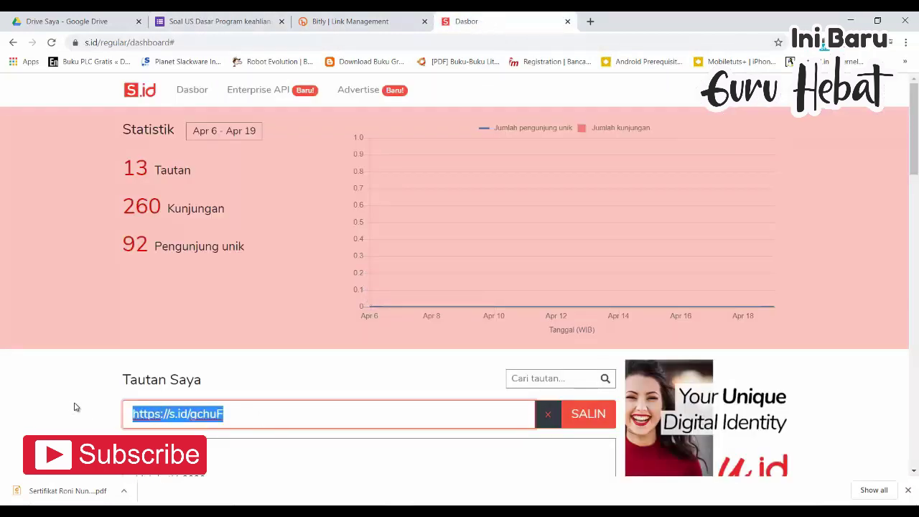
{"action": "key", "text": "ctrl+v"}
{"action": "key", "text": "Return"}
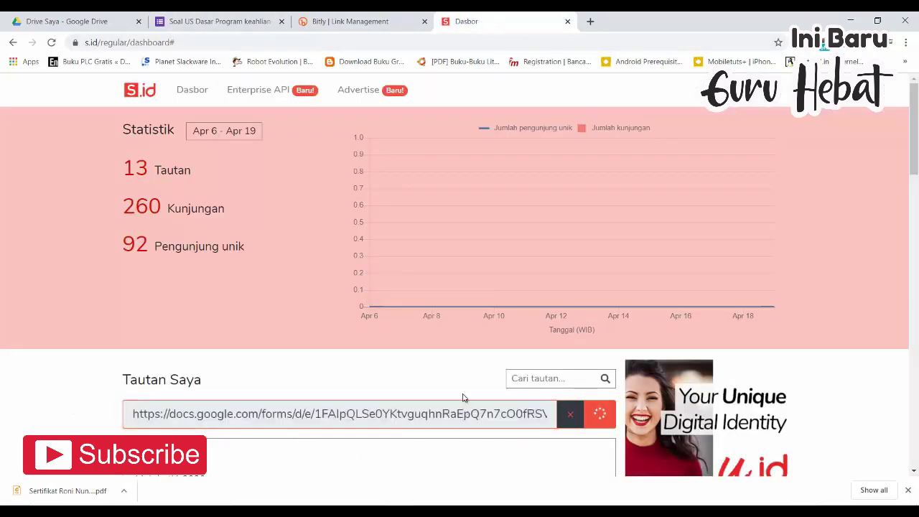
{"action": "scroll", "coordinate": [463, 388], "scroll_direction": "down", "scroll_amount": 5}
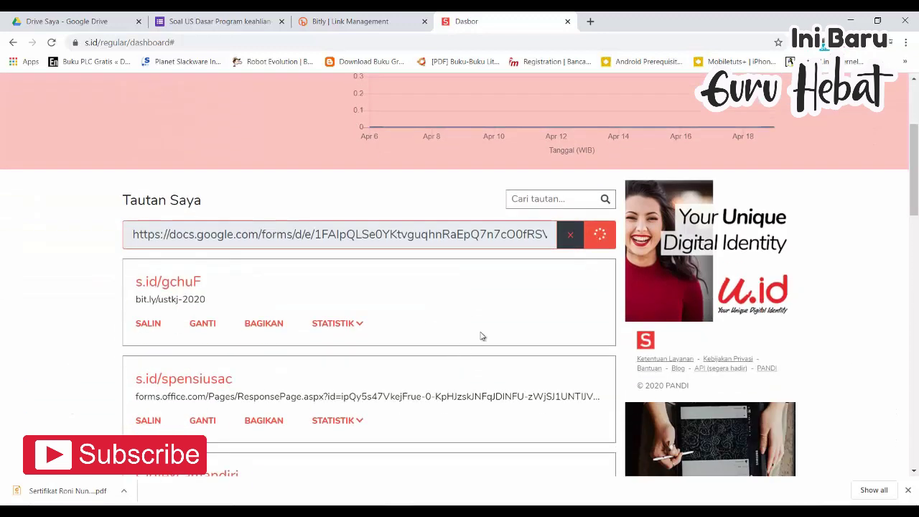
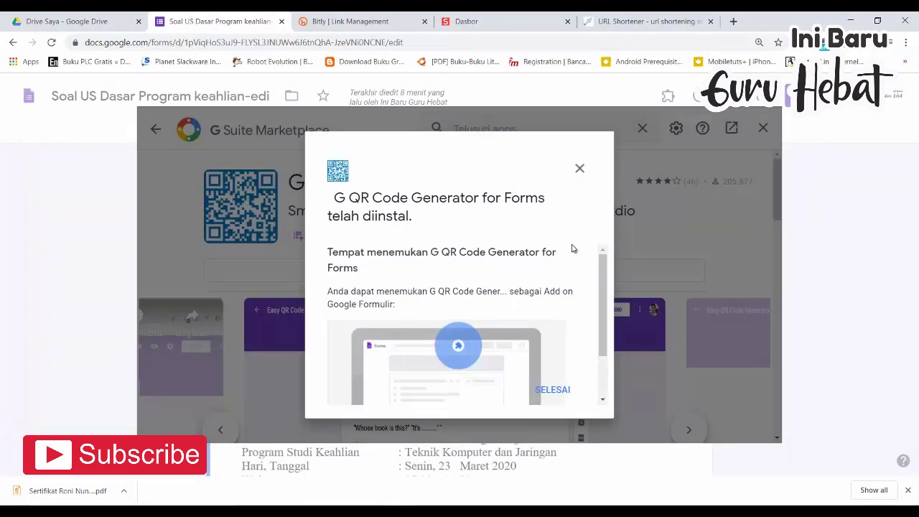
Finish the G QR Code Generator for Forms installation, close the marketplace and reload the exam form.
{"action": "left_click", "coordinate": [552, 390]}
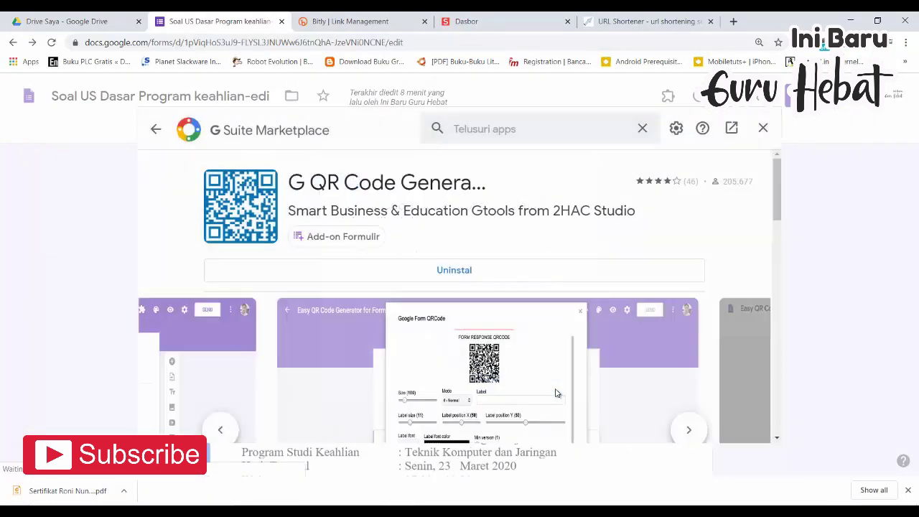
{"action": "left_click", "coordinate": [763, 128]}
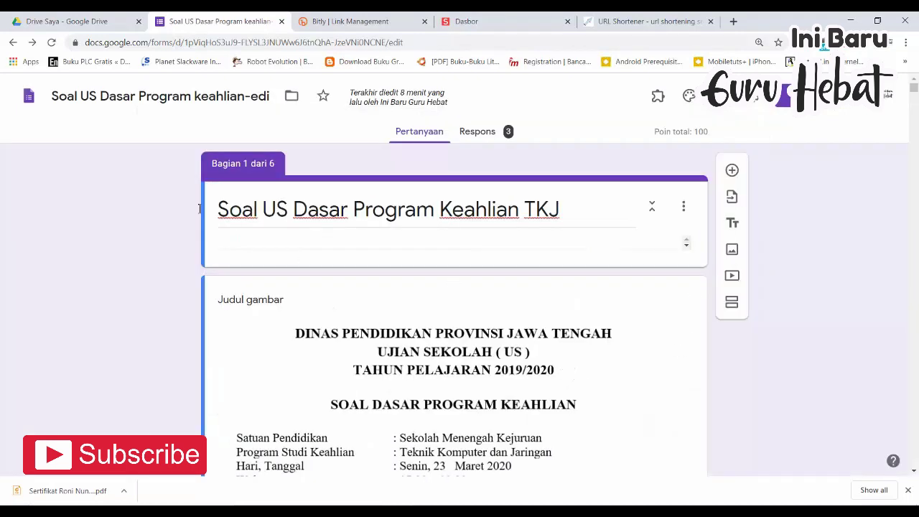
{"action": "left_click", "coordinate": [52, 44]}
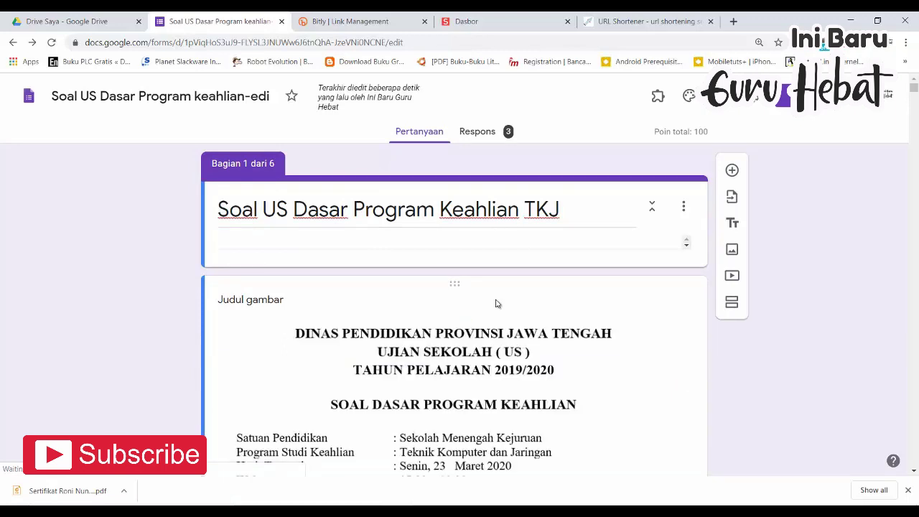
Generate a QR code for the exam form with the Easy QR Code Generator for Forms add-on.
{"action": "left_click", "coordinate": [658, 96]}
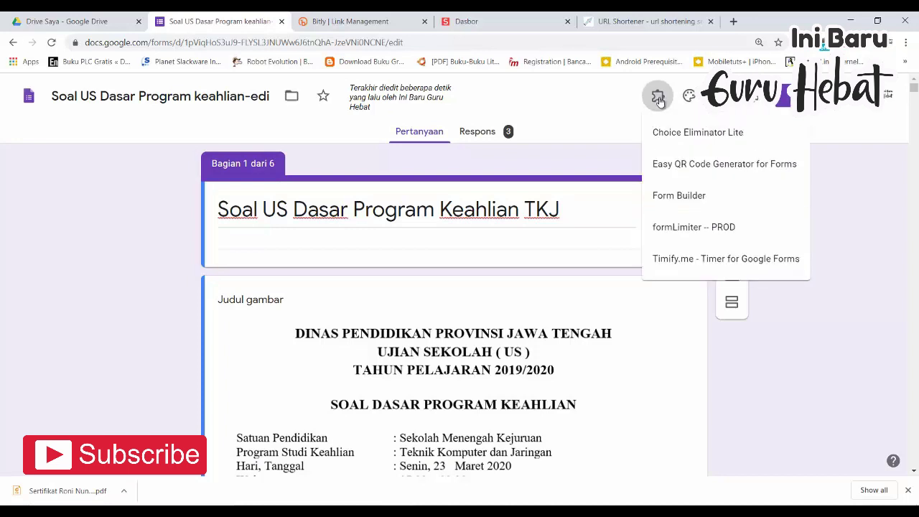
{"action": "left_click", "coordinate": [683, 165]}
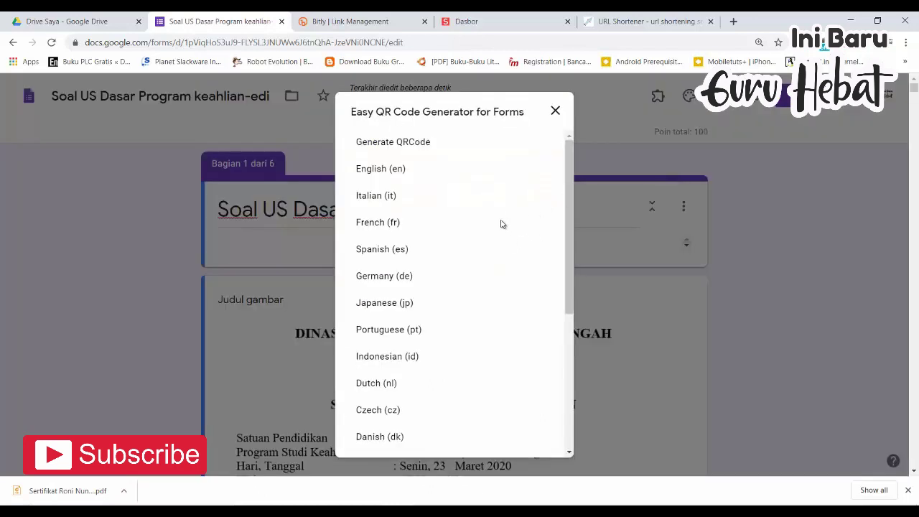
{"action": "left_click", "coordinate": [399, 144]}
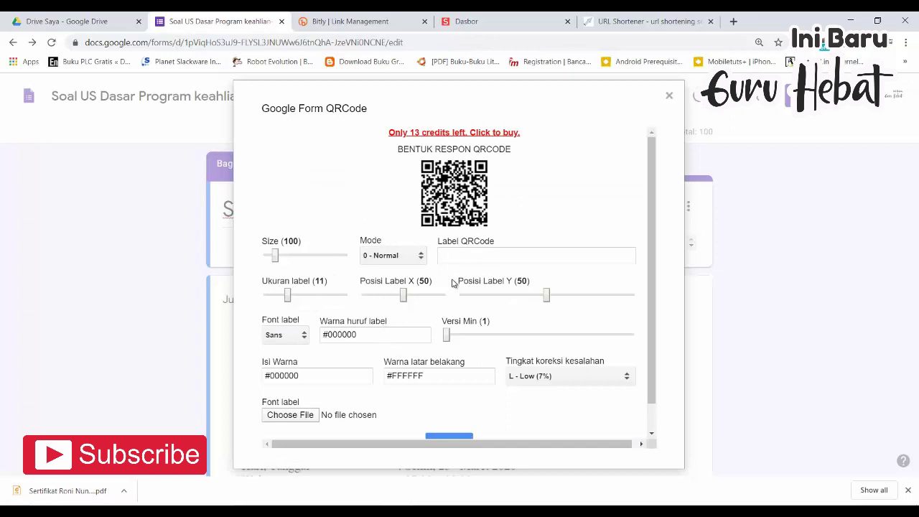
Try the QR code at size 200 and set it back to 100.
{"action": "scroll", "coordinate": [452, 283], "scroll_direction": "down", "scroll_amount": 1}
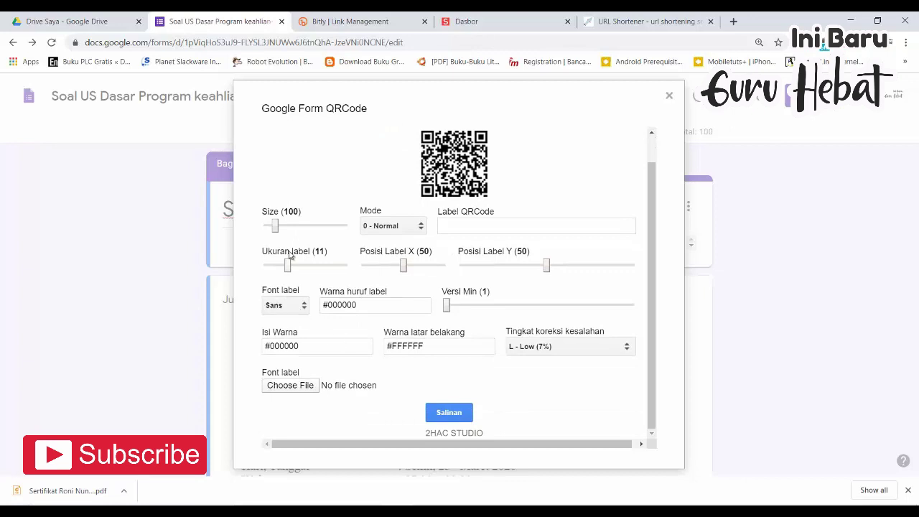
{"action": "left_click_drag", "start_coordinate": [277, 227], "coordinate": [293, 229]}
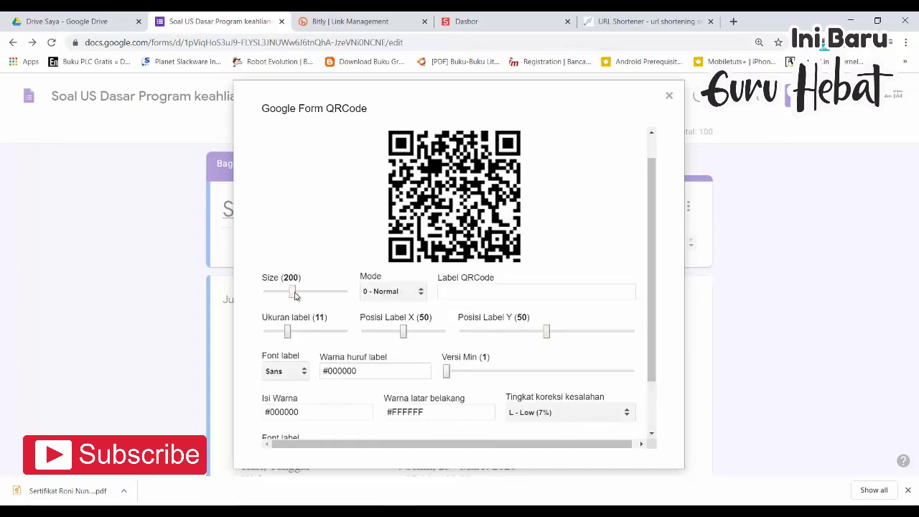
{"action": "left_click_drag", "start_coordinate": [293, 292], "coordinate": [279, 292]}
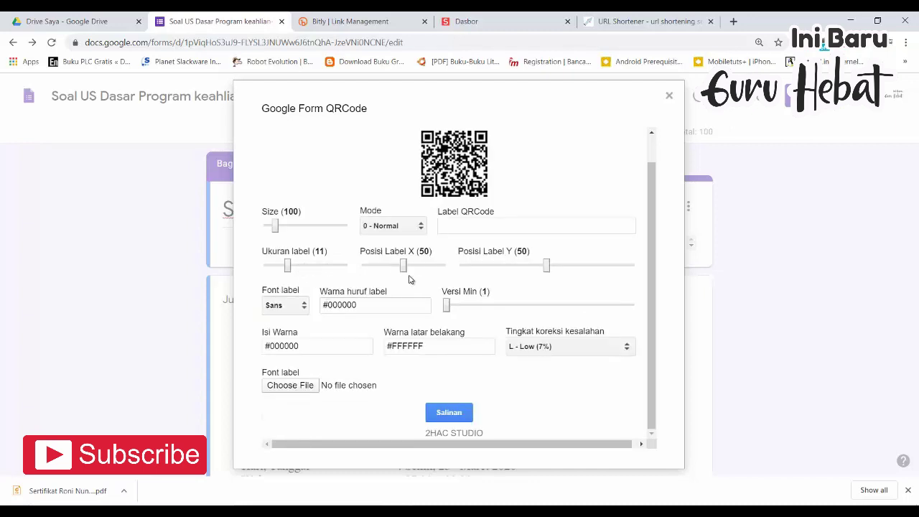
Try the Label-Strip, Label-Box, Image-Strip and Image-Box modes on the QR code and set the mode back to Normal.
{"action": "left_click", "coordinate": [421, 228]}
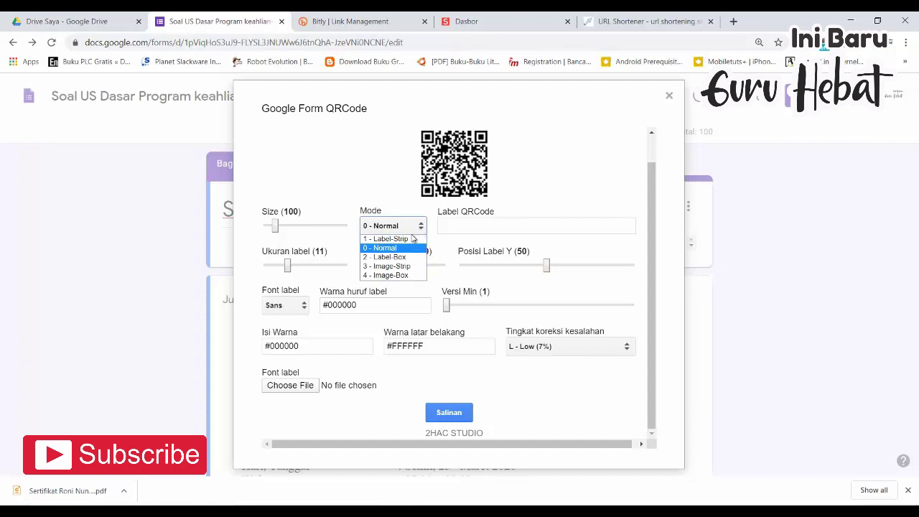
{"action": "left_click", "coordinate": [402, 239]}
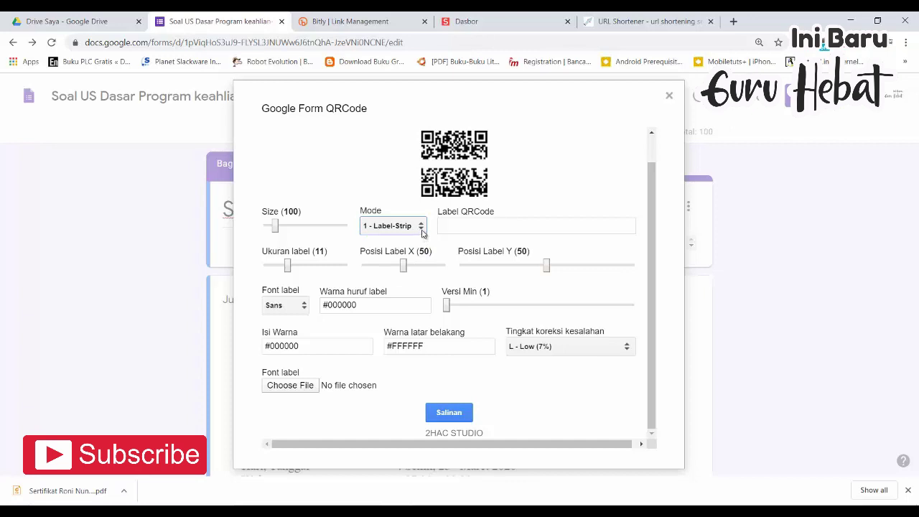
{"action": "left_click", "coordinate": [422, 227]}
{"action": "left_click", "coordinate": [410, 257]}
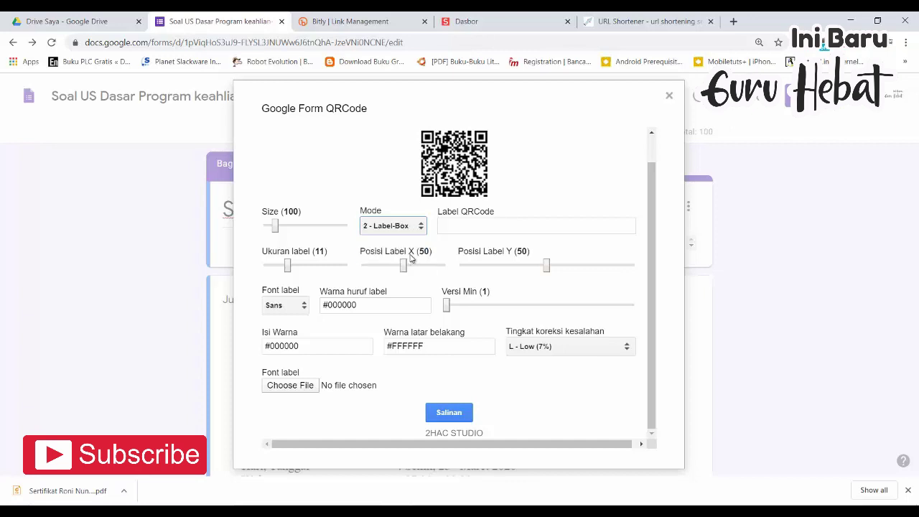
{"action": "left_click", "coordinate": [421, 232]}
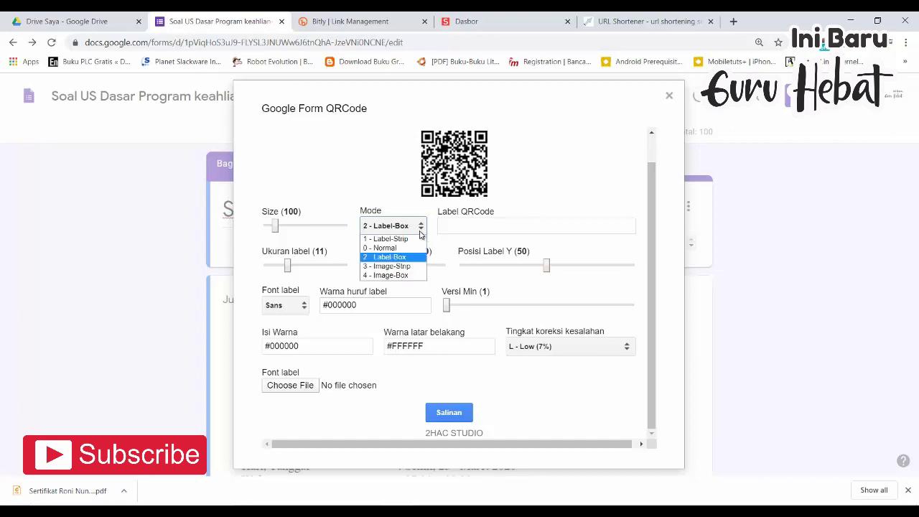
{"action": "left_click", "coordinate": [409, 266]}
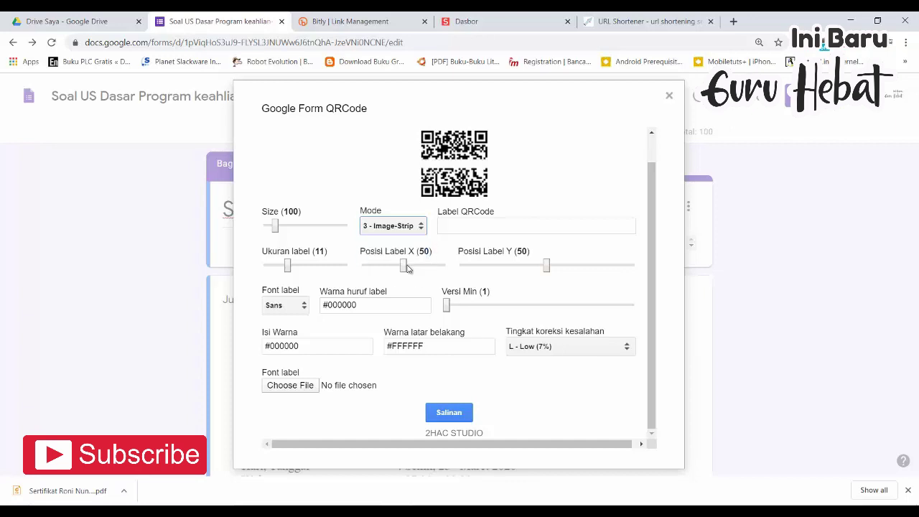
{"action": "left_click", "coordinate": [421, 229]}
{"action": "left_click", "coordinate": [406, 275]}
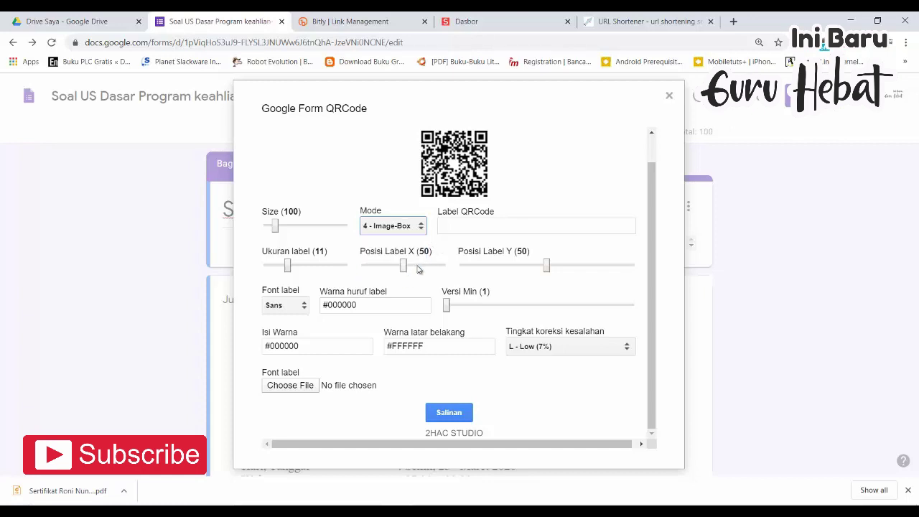
{"action": "left_click", "coordinate": [421, 230]}
{"action": "left_click", "coordinate": [401, 247]}
Label the QR code US in Label-Box mode, with label position X at 87 and Y at 25.
{"action": "left_click", "coordinate": [465, 226]}
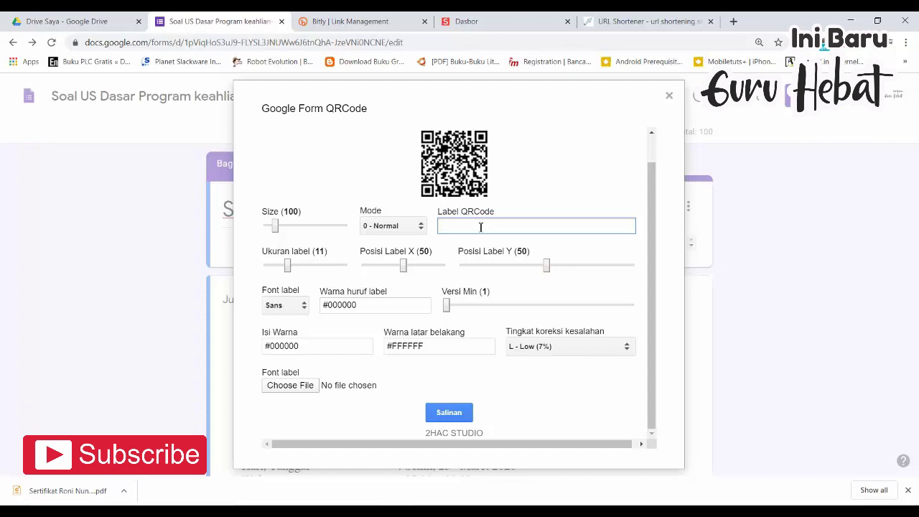
{"action": "type", "text": "US"}
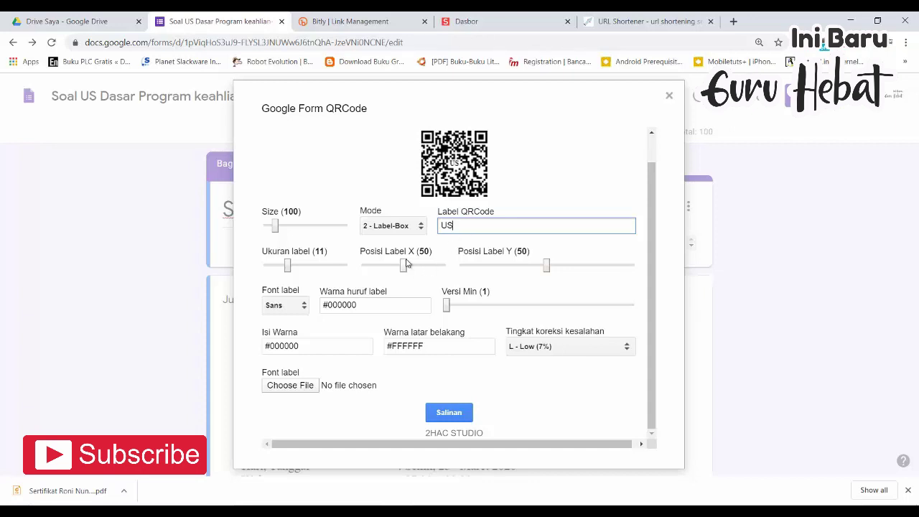
{"action": "left_click_drag", "start_coordinate": [404, 266], "coordinate": [432, 271]}
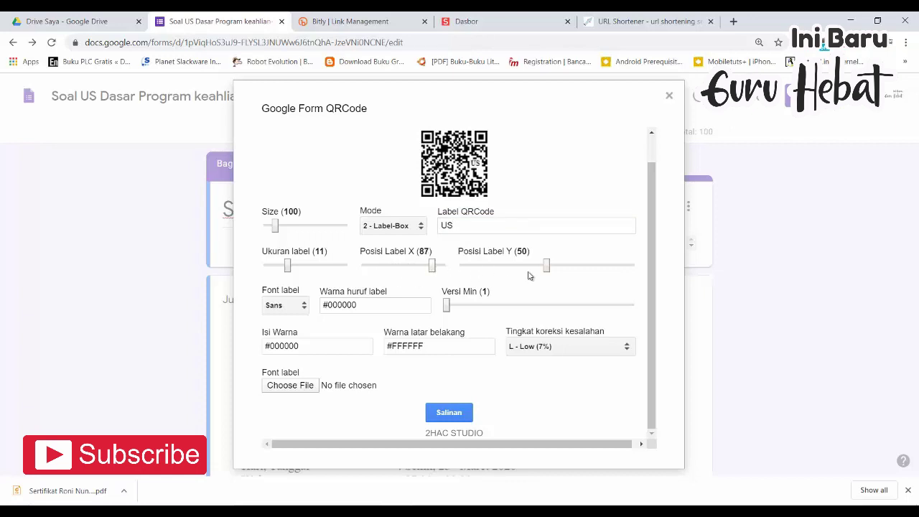
{"action": "left_click_drag", "start_coordinate": [547, 267], "coordinate": [507, 270]}
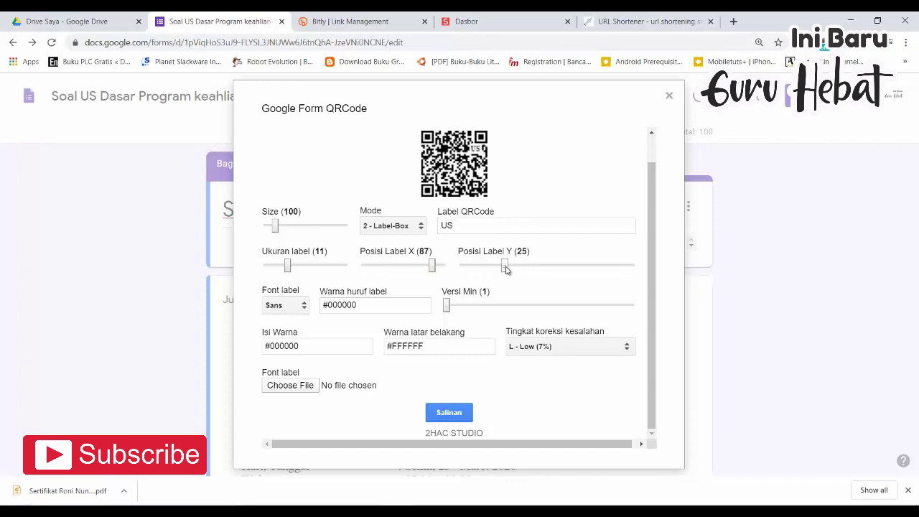
Set the QR code's label font to Ubuntu after trying Tahoma and Sans.
{"action": "left_click", "coordinate": [305, 309]}
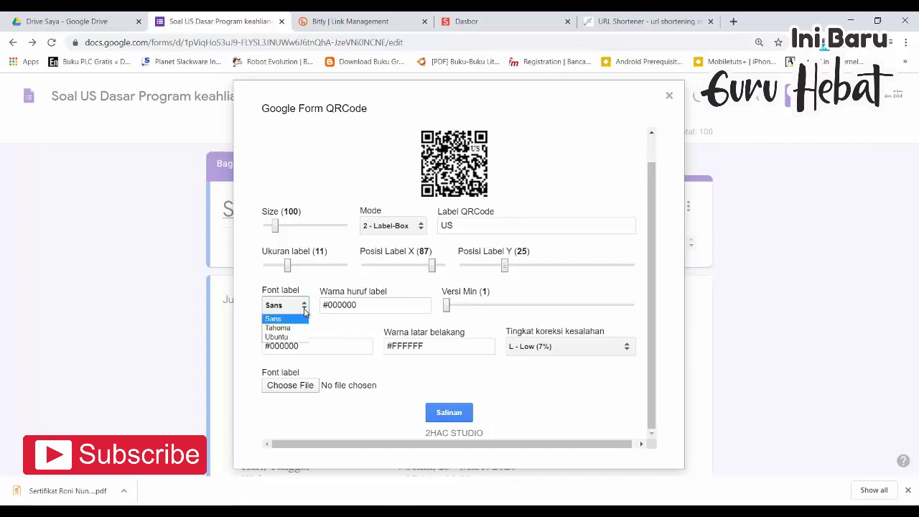
{"action": "left_click", "coordinate": [293, 330]}
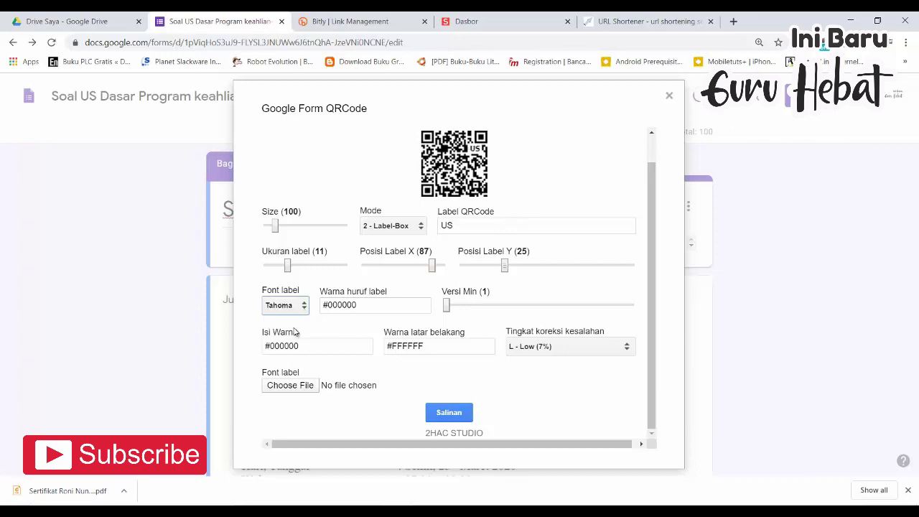
{"action": "left_click", "coordinate": [305, 308]}
{"action": "left_click", "coordinate": [288, 319]}
{"action": "left_click", "coordinate": [304, 310]}
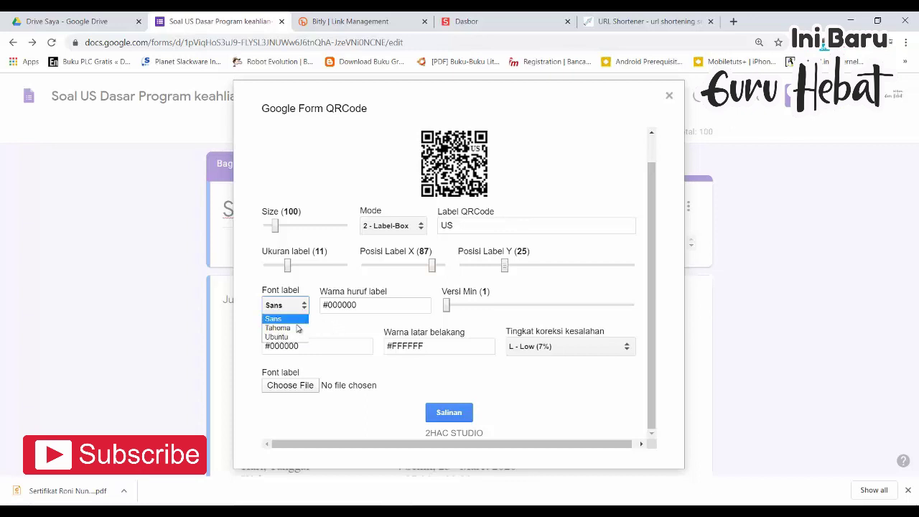
{"action": "left_click", "coordinate": [295, 337]}
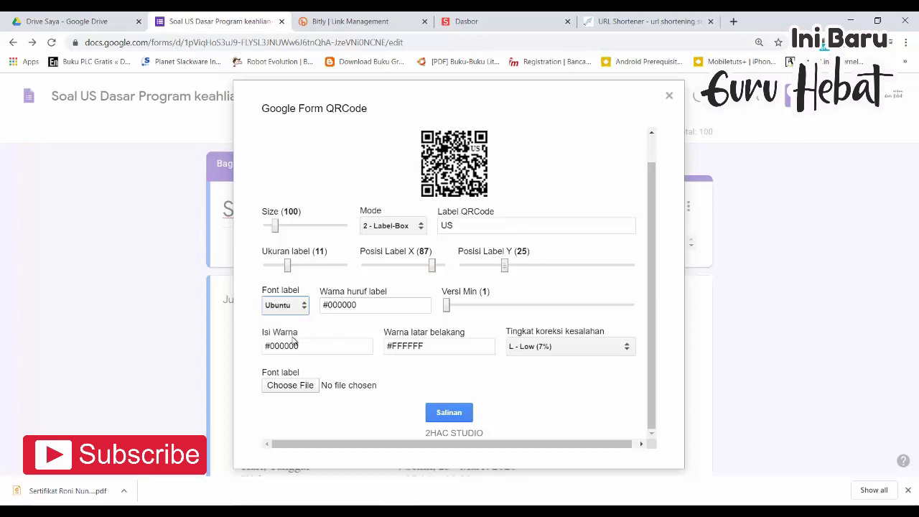
Try a blue hue for the QR code's label text and open the fill colour for editing, leaving both at #000000.
{"action": "left_click", "coordinate": [375, 302]}
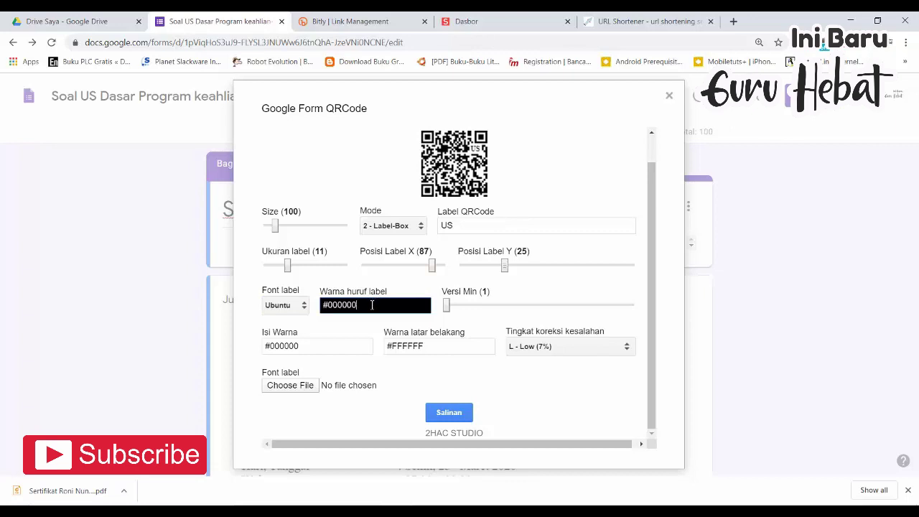
{"action": "left_click", "coordinate": [375, 304]}
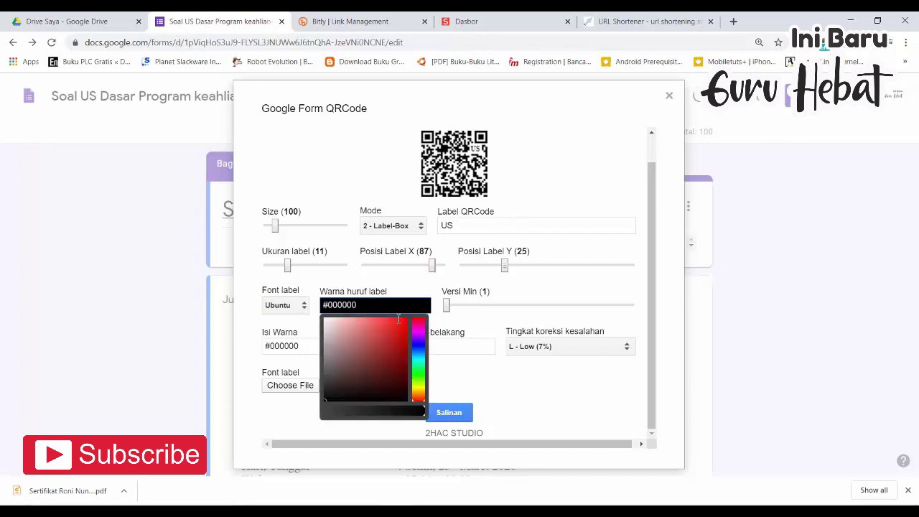
{"action": "left_click", "coordinate": [416, 347]}
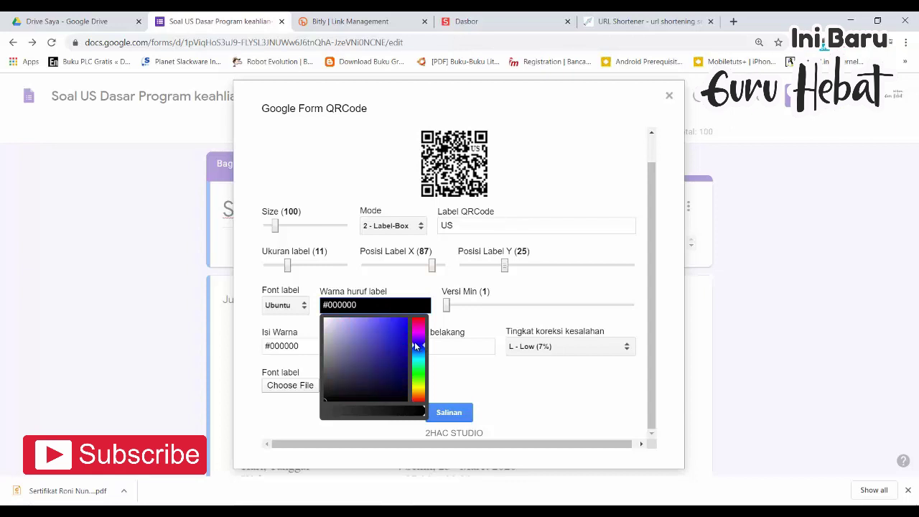
{"action": "left_click", "coordinate": [486, 387]}
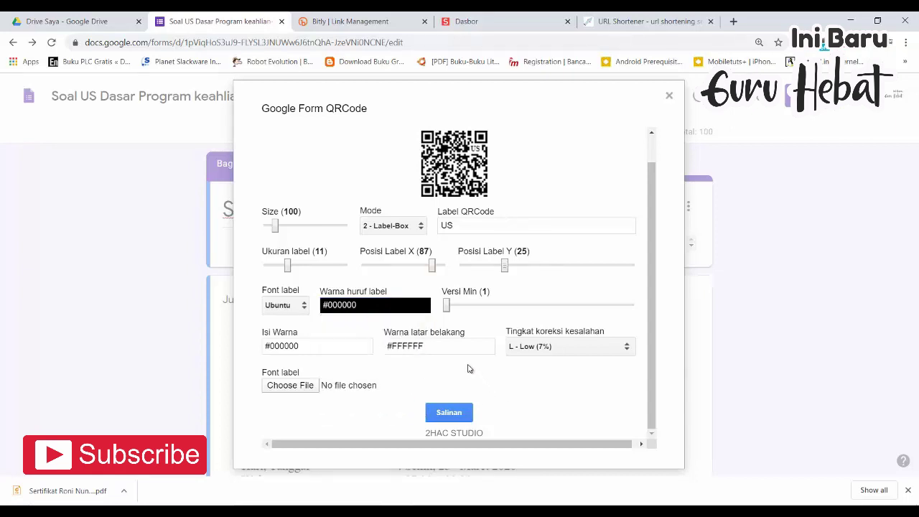
{"action": "left_click", "coordinate": [319, 345]}
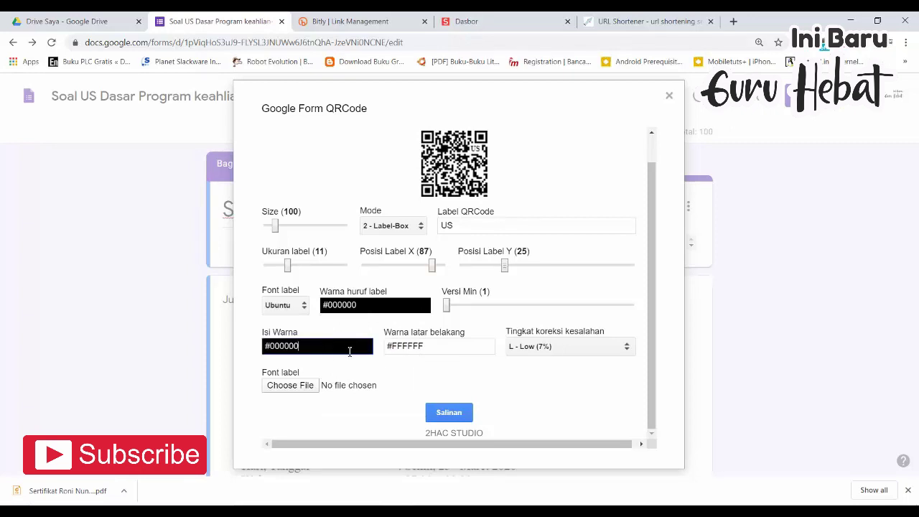
{"action": "left_click", "coordinate": [437, 368]}
Copy the customized QR code and paste it into a new blank document in Word.
{"action": "left_click", "coordinate": [439, 415]}
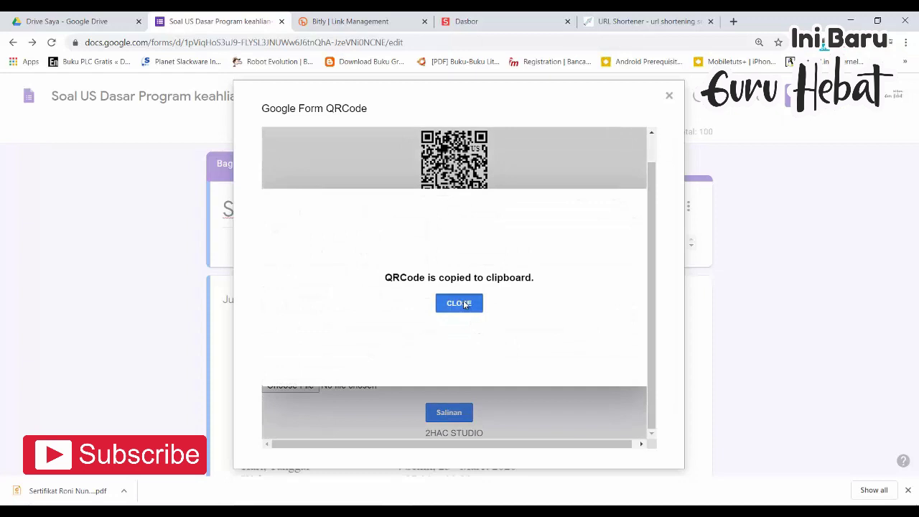
{"action": "left_click", "coordinate": [465, 304]}
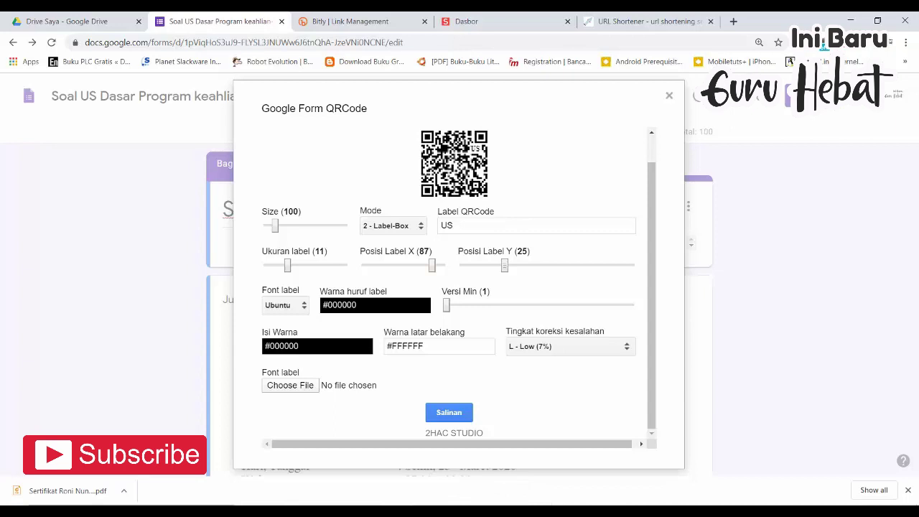
{"action": "key", "text": "super+s"}
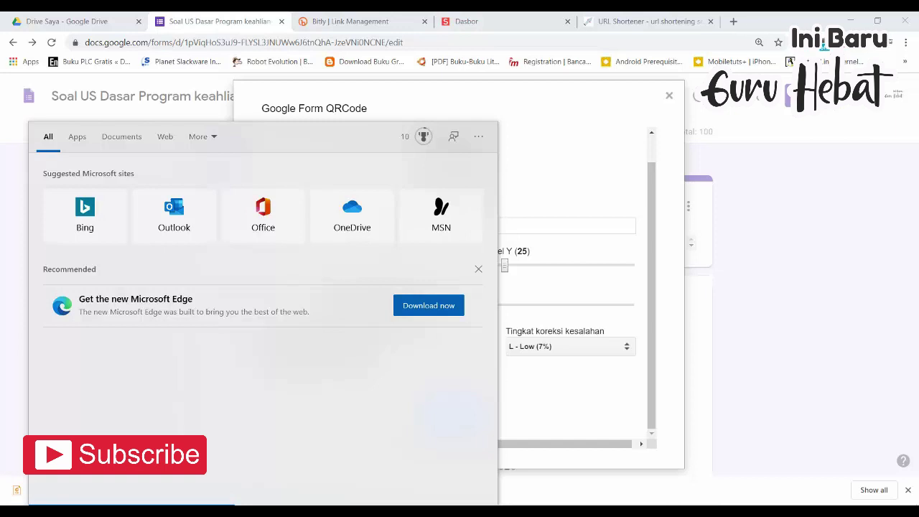
{"action": "type", "text": "word"}
{"action": "key", "text": "Return"}
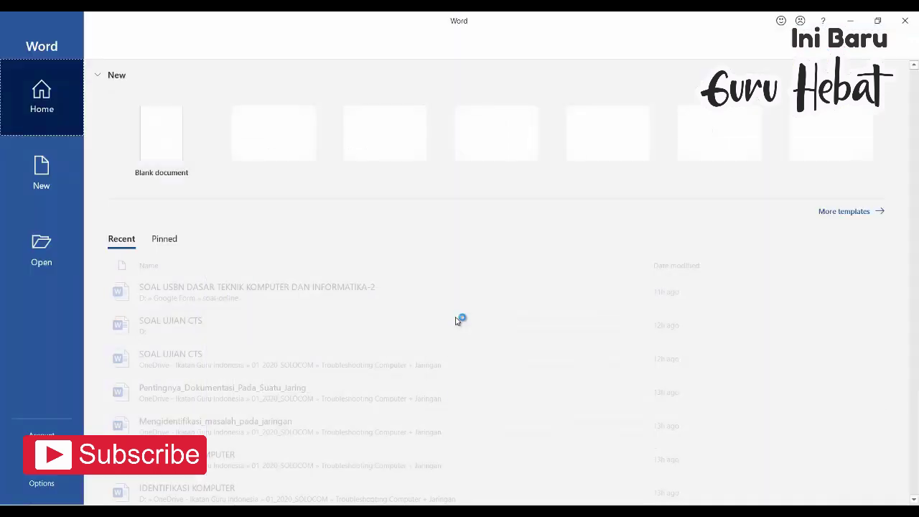
{"action": "left_click", "coordinate": [192, 143]}
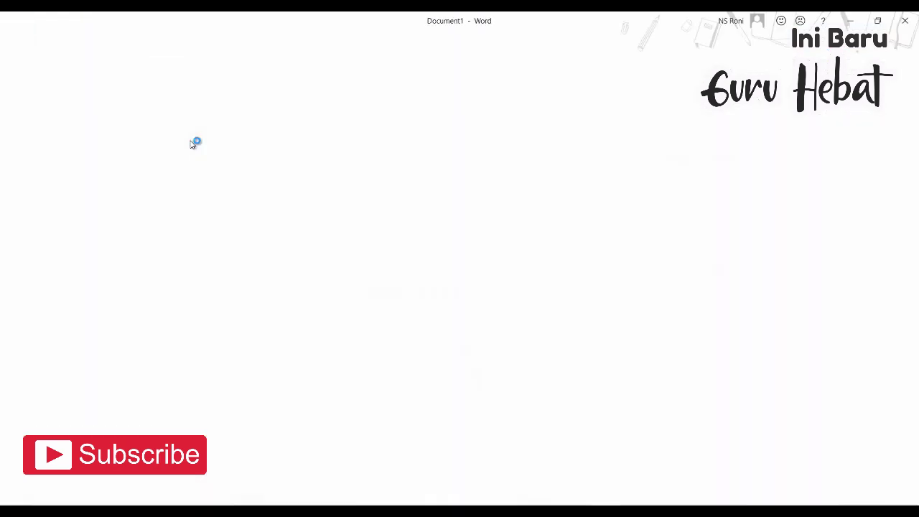
{"action": "key", "text": "ctrl+v"}
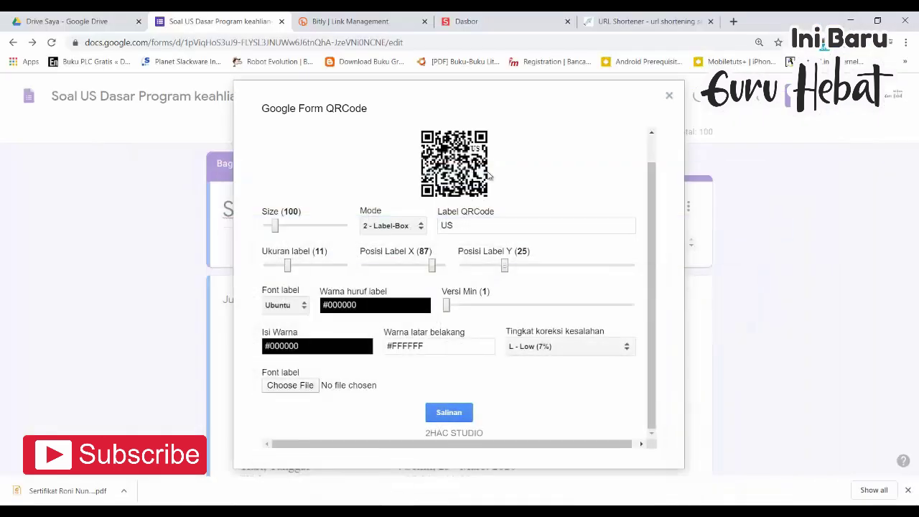
Close the QR code settings in the exam form and show the form's responses.
{"action": "left_click", "coordinate": [661, 102]}
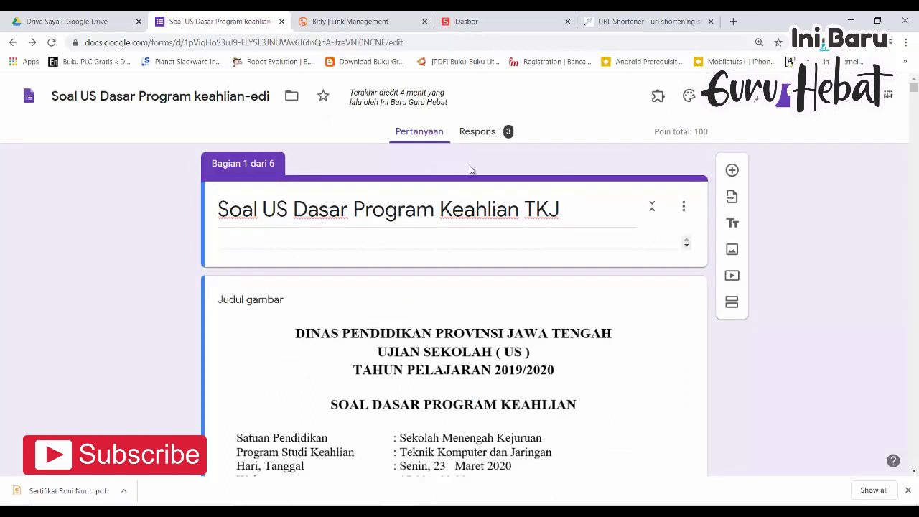
{"action": "left_click", "coordinate": [481, 134]}
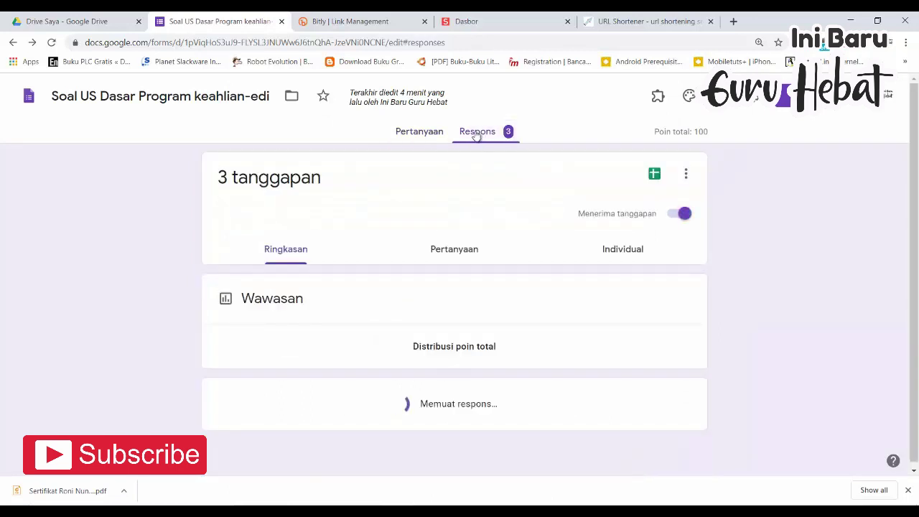